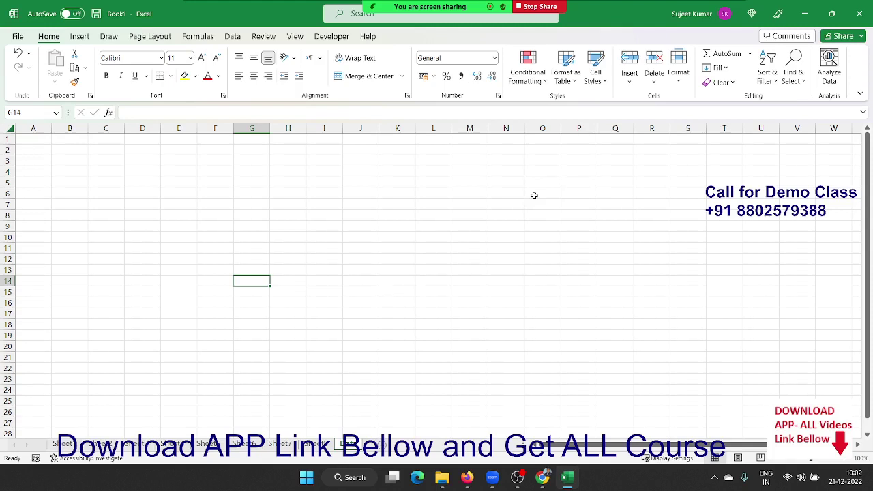
- Page backwards through the month sheets from Sheet7 to Sheet1 to view each table
{"action": "left_click", "coordinate": [284, 321]}
{"action": "left_click", "coordinate": [280, 444]}
{"action": "left_click", "coordinate": [245, 444]}
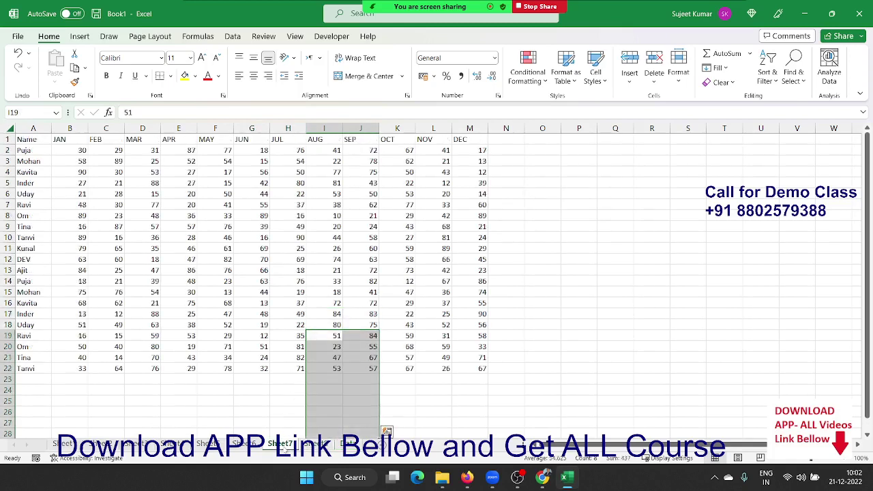
{"action": "left_click", "coordinate": [208, 444]}
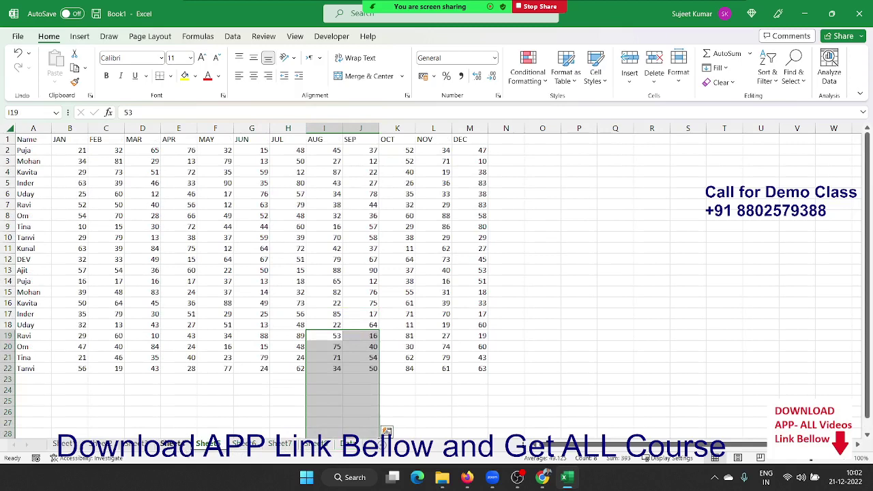
{"action": "left_click", "coordinate": [171, 444]}
{"action": "left_click", "coordinate": [135, 444]}
{"action": "left_click", "coordinate": [102, 457]}
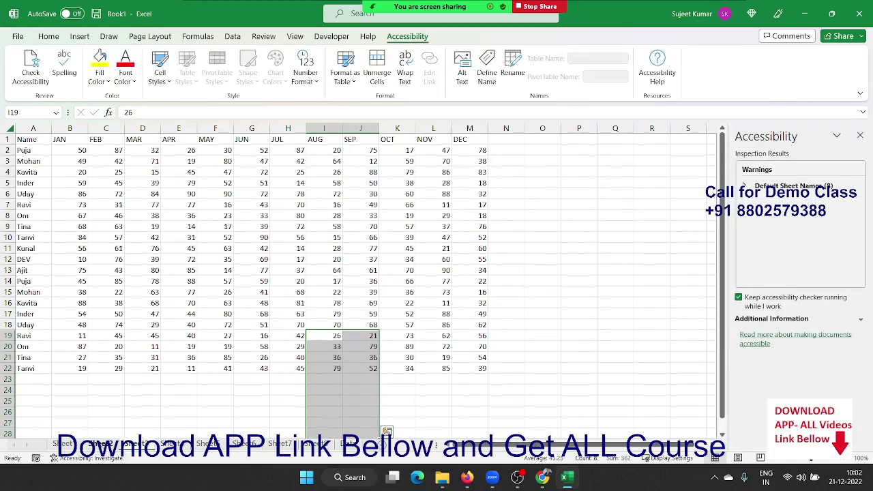
{"action": "left_click", "coordinate": [101, 444]}
{"action": "left_click", "coordinate": [62, 444]}
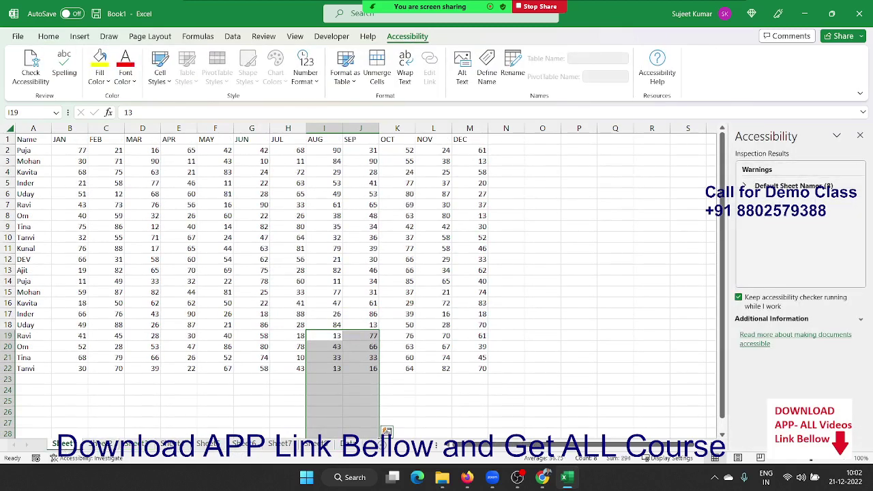
- Select Sheet1's Name-to-DEC header row, then page forward through Sheet2–Sheet8 to the Data sheet
{"action": "left_click", "coordinate": [860, 136]}
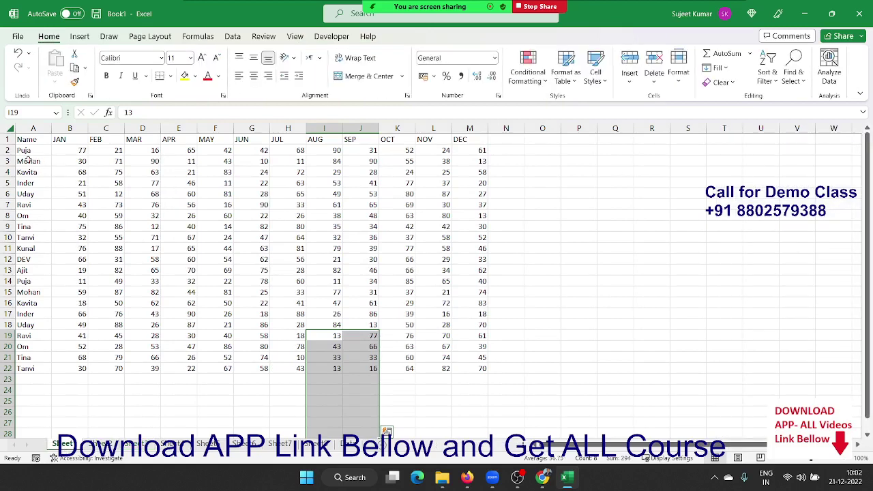
{"action": "left_click_drag", "start_coordinate": [20, 140], "coordinate": [484, 129]}
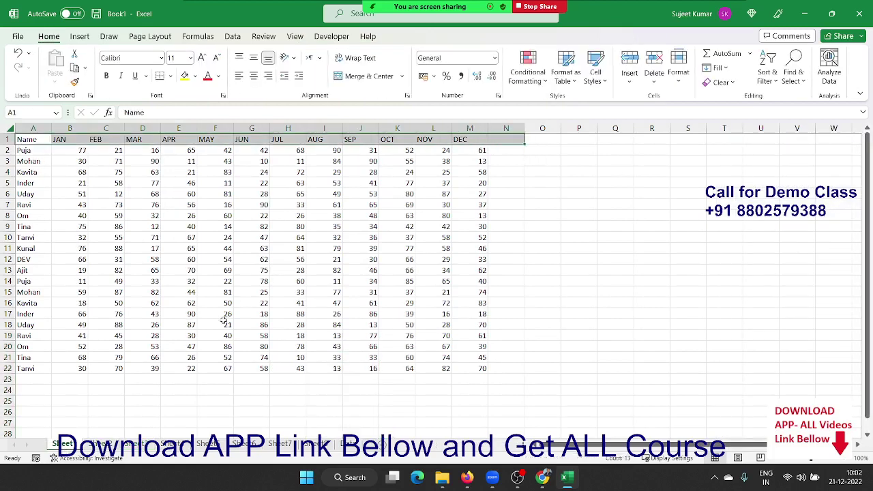
{"action": "left_click", "coordinate": [101, 444]}
{"action": "left_click", "coordinate": [129, 444]}
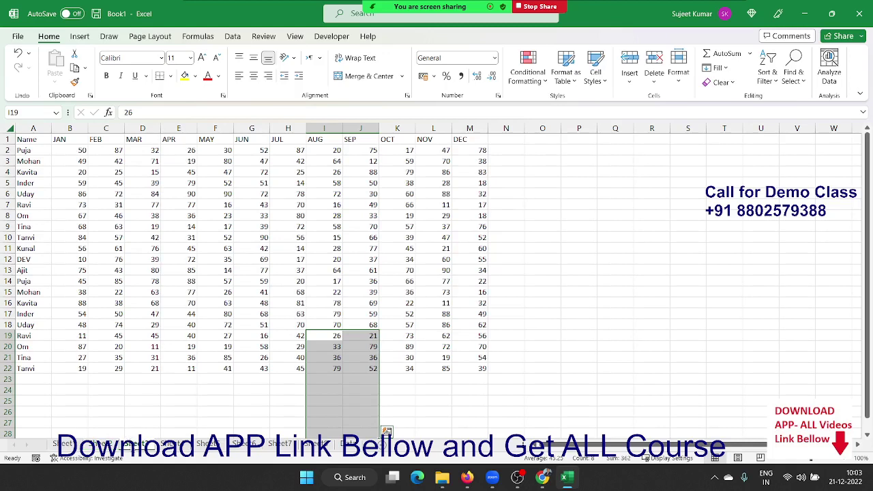
{"action": "left_click", "coordinate": [167, 444]}
{"action": "left_click", "coordinate": [206, 444]}
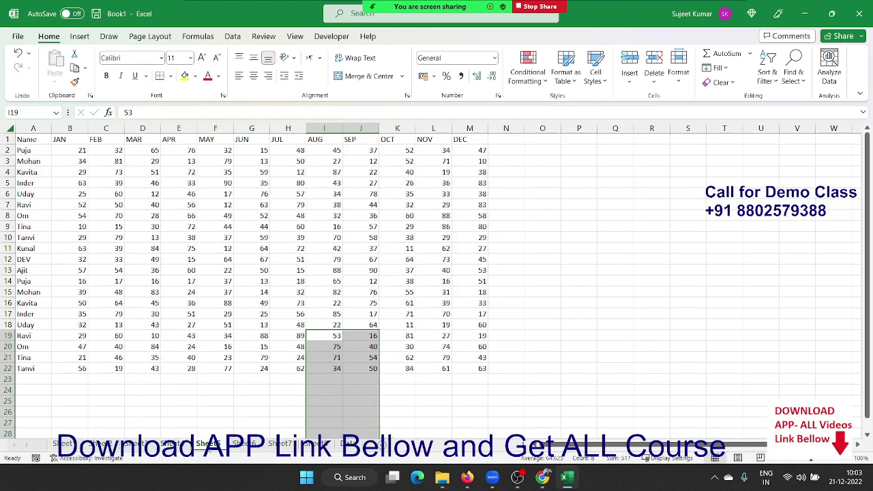
{"action": "left_click", "coordinate": [244, 444]}
{"action": "left_click", "coordinate": [280, 444]}
{"action": "left_click", "coordinate": [315, 444]}
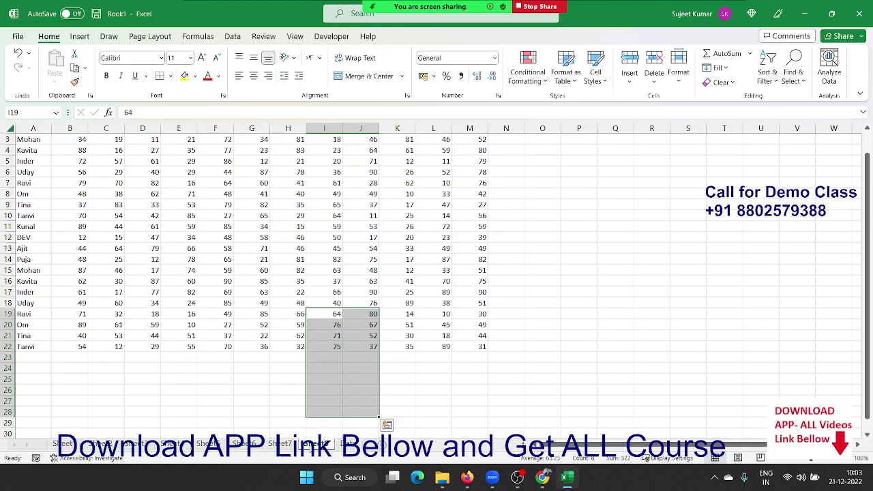
{"action": "left_click", "coordinate": [348, 444]}
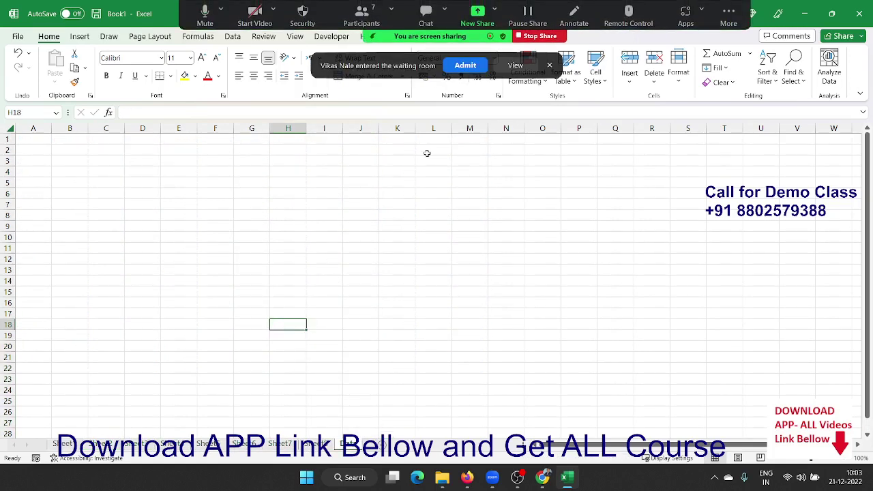
- Admit the waiting attendee, check the now 7-person participants list, and close it
{"action": "left_click", "coordinate": [464, 65]}
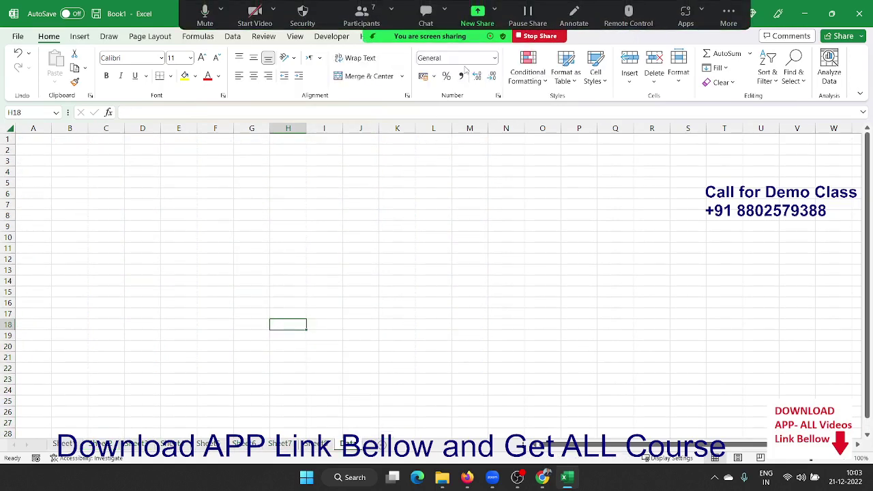
{"action": "left_click", "coordinate": [361, 17]}
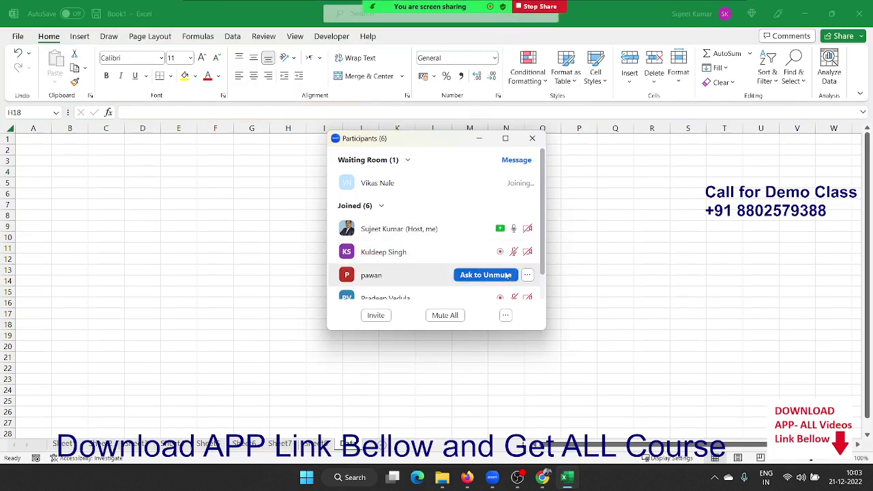
{"action": "scroll", "coordinate": [515, 273], "scroll_direction": "down", "scroll_amount": 2}
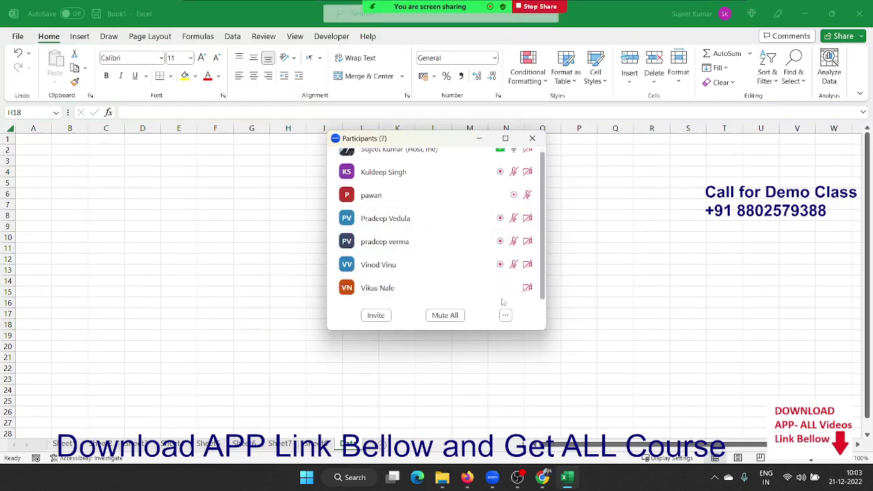
{"action": "left_click", "coordinate": [527, 287]}
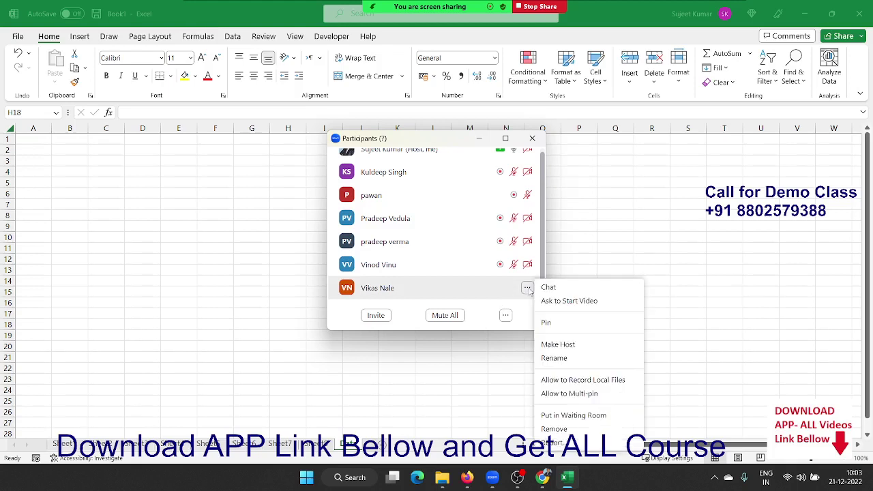
{"action": "left_click", "coordinate": [588, 380]}
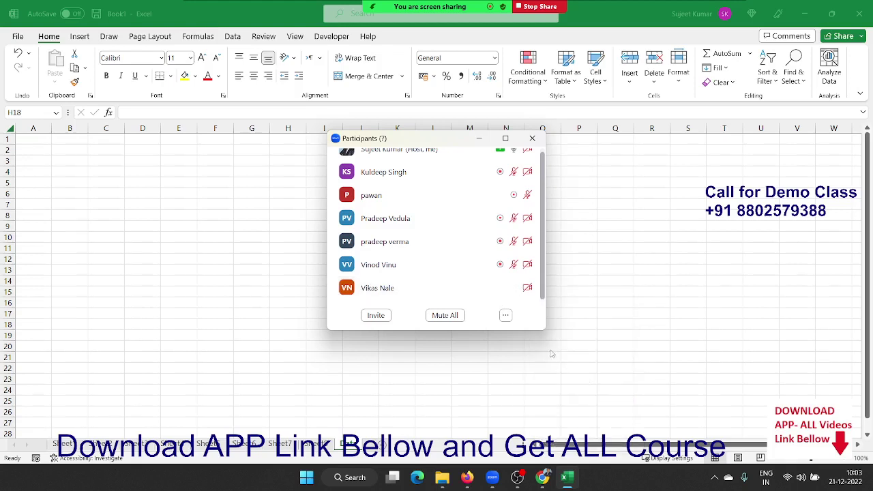
{"action": "left_click", "coordinate": [540, 139]}
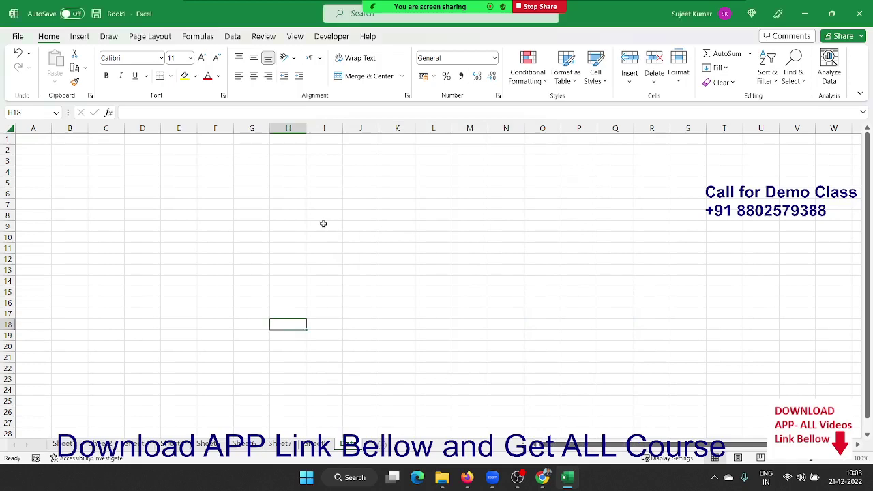
- Browse the Formulas and Data ribbons, then launch Visual Basic from the Developer ribbon
{"action": "left_click", "coordinate": [216, 37]}
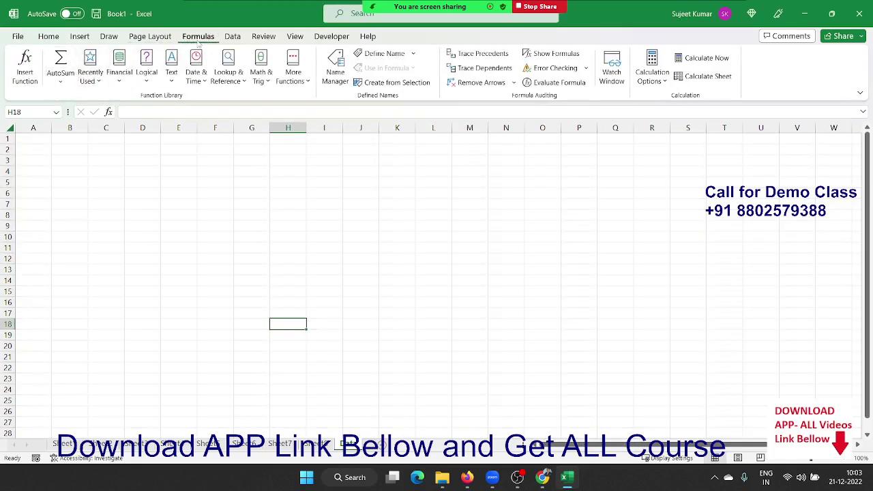
{"action": "left_click", "coordinate": [229, 37]}
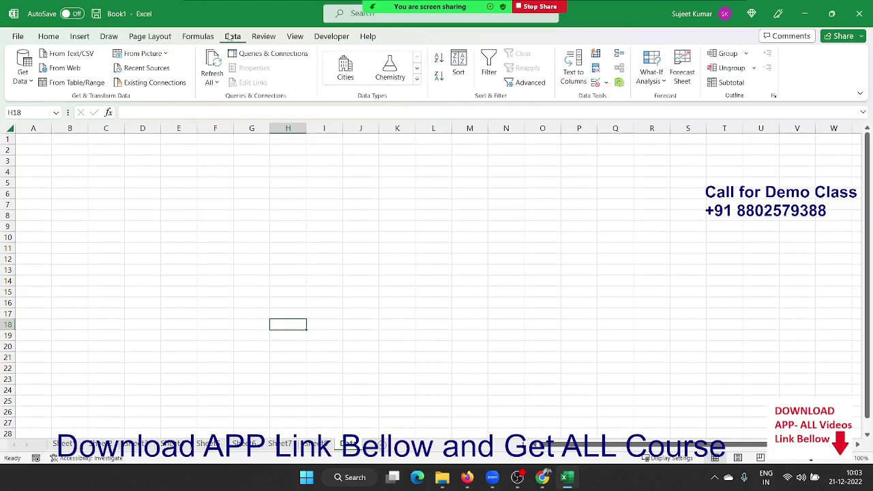
{"action": "left_click", "coordinate": [376, 238]}
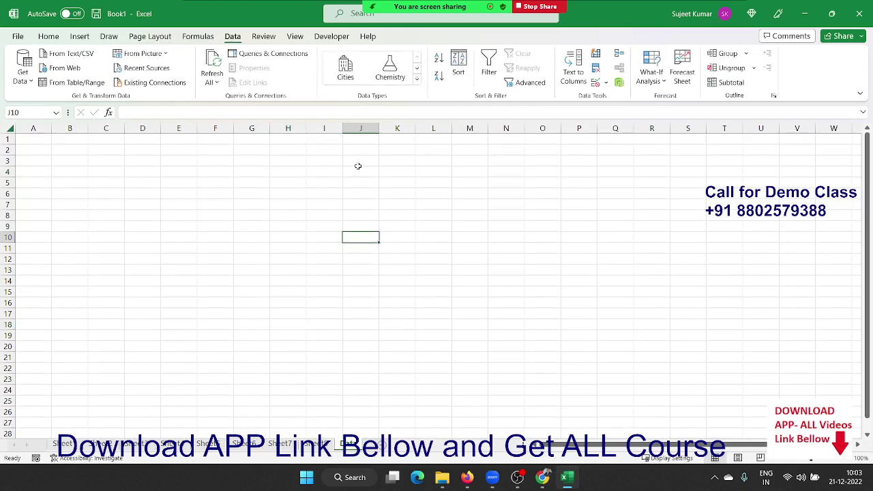
{"action": "left_click", "coordinate": [224, 158]}
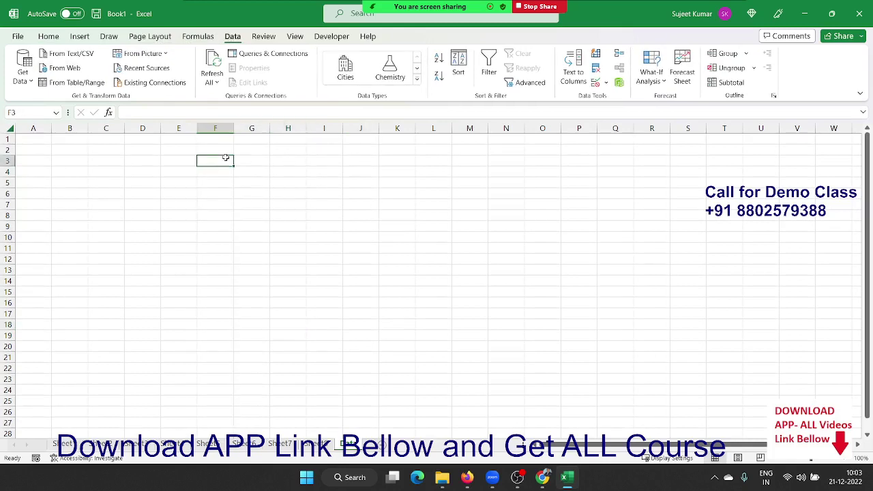
{"action": "left_click", "coordinate": [315, 39]}
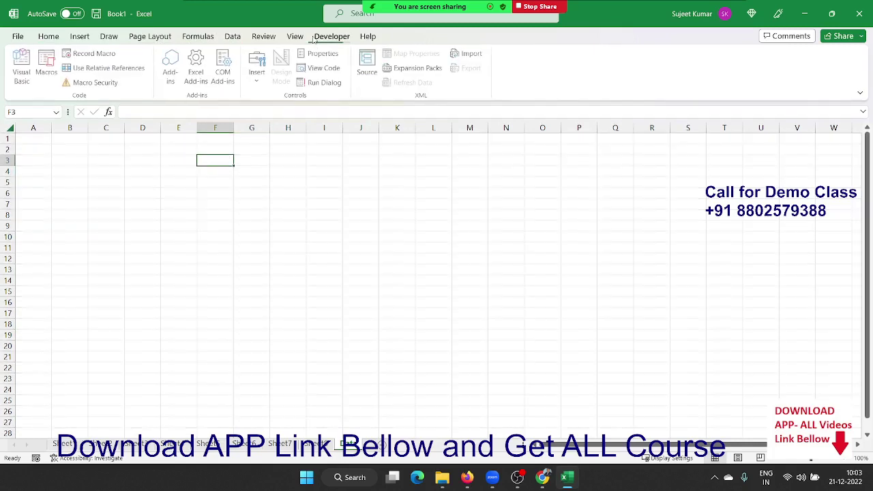
{"action": "left_click", "coordinate": [31, 78]}
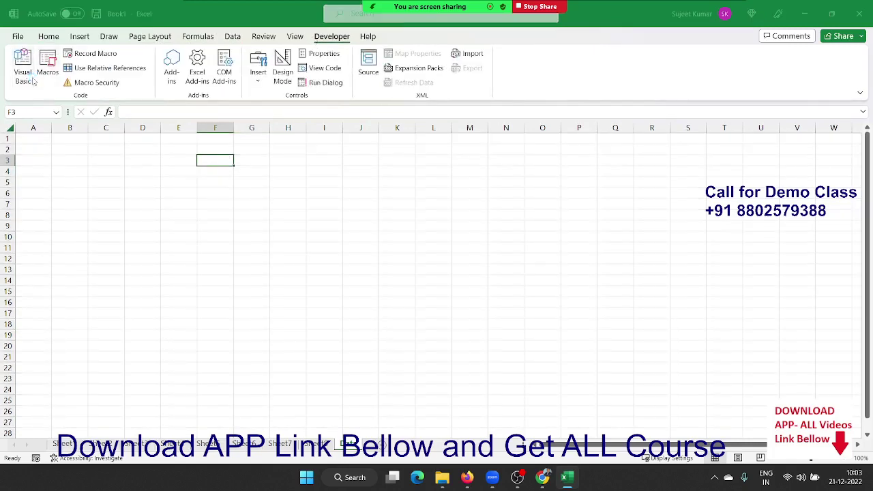
- Maximize the VBA editor and insert a new Module1 into the project
{"action": "double_click", "coordinate": [188, 10]}
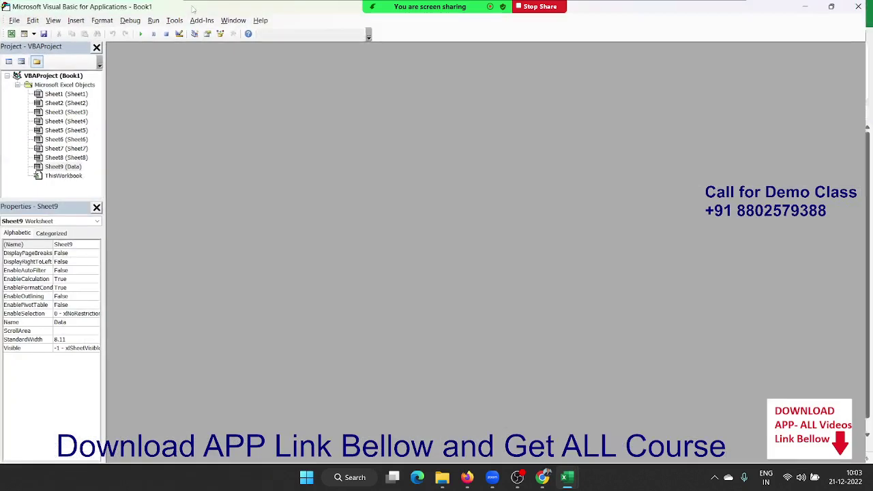
{"action": "left_click", "coordinate": [76, 20]}
{"action": "left_click", "coordinate": [95, 59]}
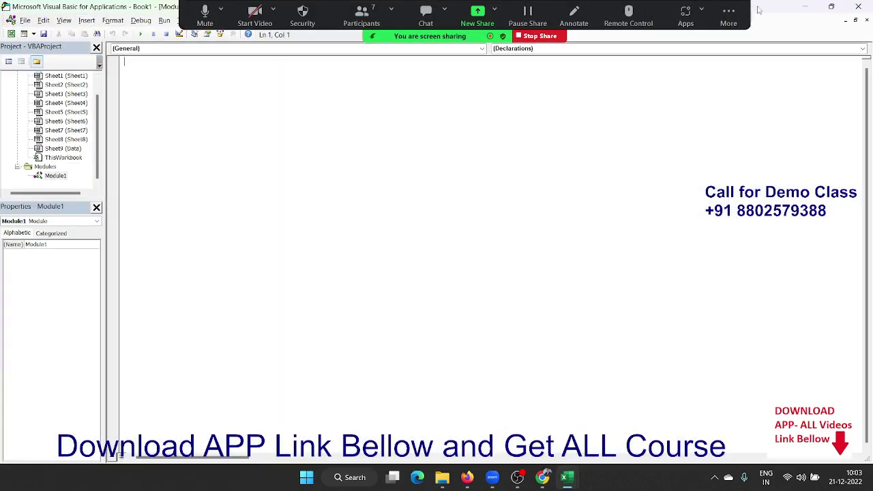
- Snap the VBA editor to the left half with the Excel workbook on the right
{"action": "mouse_move", "coordinate": [832, 6]}
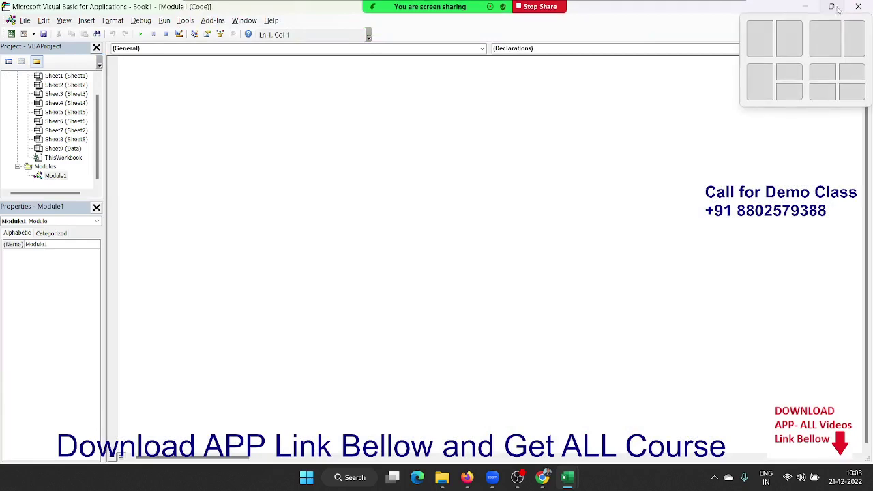
{"action": "left_click", "coordinate": [773, 39]}
{"action": "left_click", "coordinate": [551, 146]}
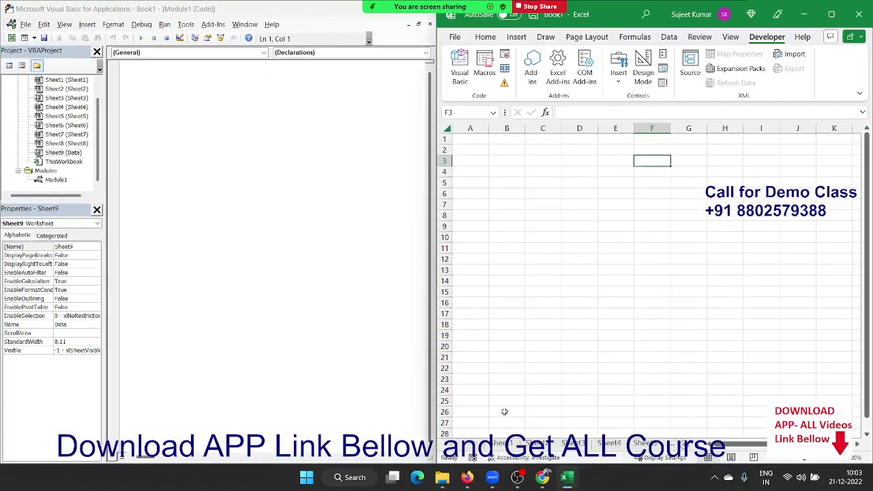
{"action": "scroll", "coordinate": [580, 443], "scroll_direction": "down", "scroll_amount": 4}
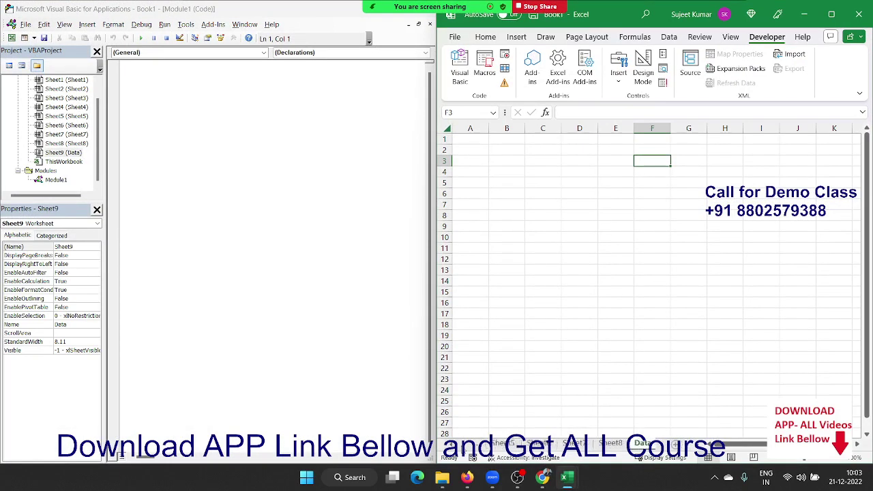
- Write the Sub loop_pr() header in Module1 to create the macro
{"action": "left_click", "coordinate": [145, 77]}
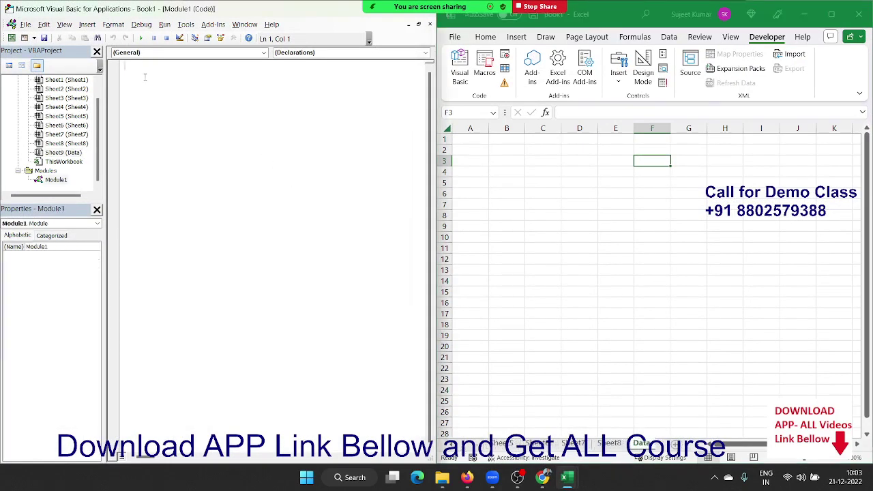
{"action": "type", "text": "sub "}
{"action": "type", "text": "loop_"}
{"action": "type", "text": "pr"}
{"action": "type", "text": "()"}
{"action": "key", "text": "Return"}
{"action": "key", "text": "Return"}
- Add an empty For i = 1 To Sheets.Count - 1 … Next i loop inside loop_pr
{"action": "key", "text": "Return"}
{"action": "key", "text": "Return"}
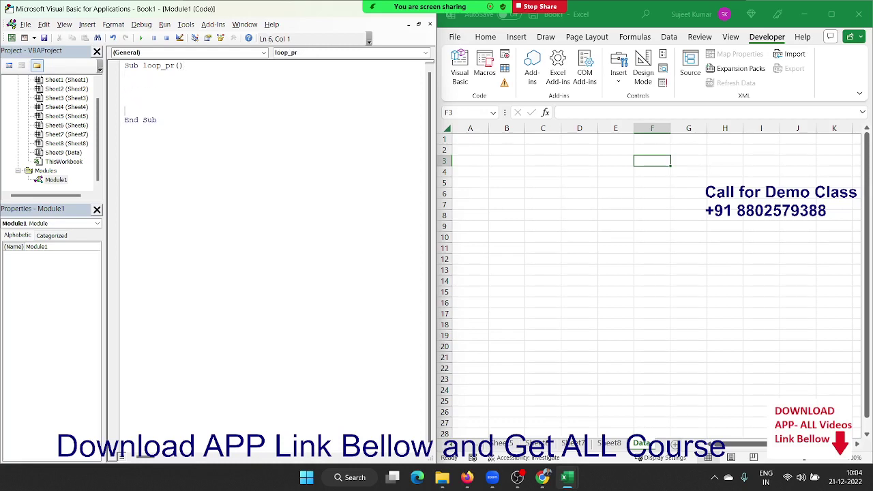
{"action": "left_click", "coordinate": [125, 93]}
{"action": "type", "text": "d"}
{"action": "key", "text": "BackSpace"}
{"action": "type", "text": "for"}
{"action": "type", "text": " i = "}
{"action": "type", "text": "1 to "}
{"action": "type", "text": "sheets"}
{"action": "type", "text": ".Co"}
{"action": "key", "text": "Tab"}
{"action": "type", "text": "- 1"}
{"action": "key", "text": "Return"}
{"action": "key", "text": "Return"}
{"action": "key", "text": "Return"}
{"action": "key", "text": "Return"}
{"action": "type", "text": "next"}
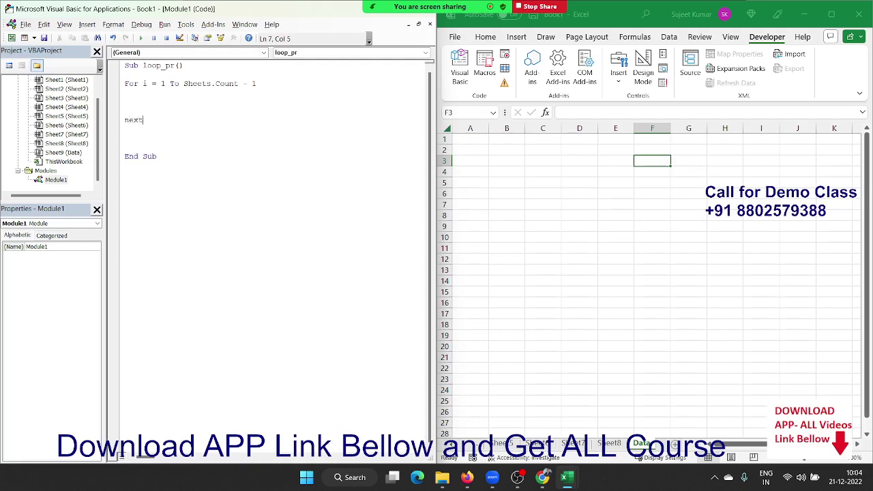
{"action": "type", "text": " i"}
{"action": "left_click", "coordinate": [125, 101]}
{"action": "key", "text": "Return"}
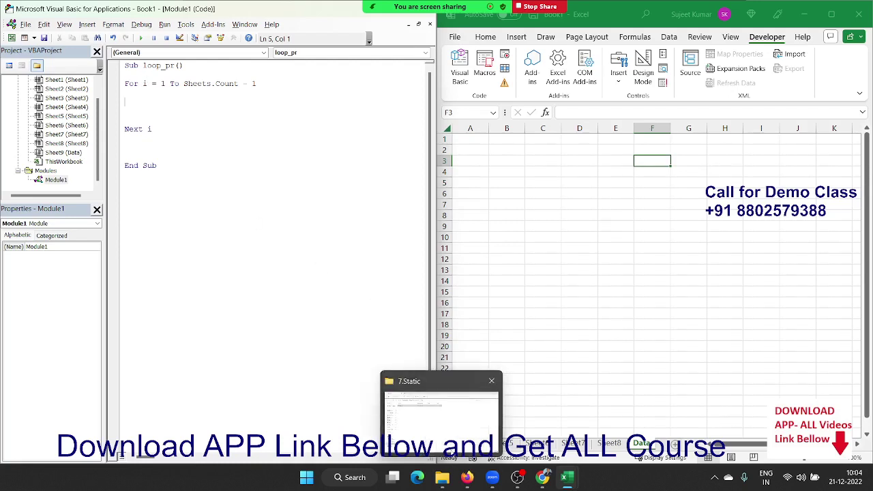
- Add Sheets(i).Select inside the loop, test-run it with F5, and view Sheet1's table
{"action": "type", "text": "sh"}
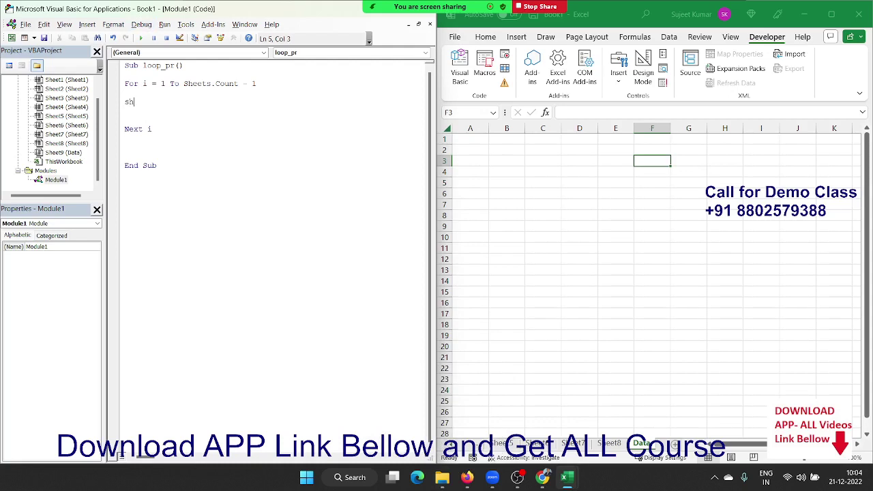
{"action": "type", "text": "eets("}
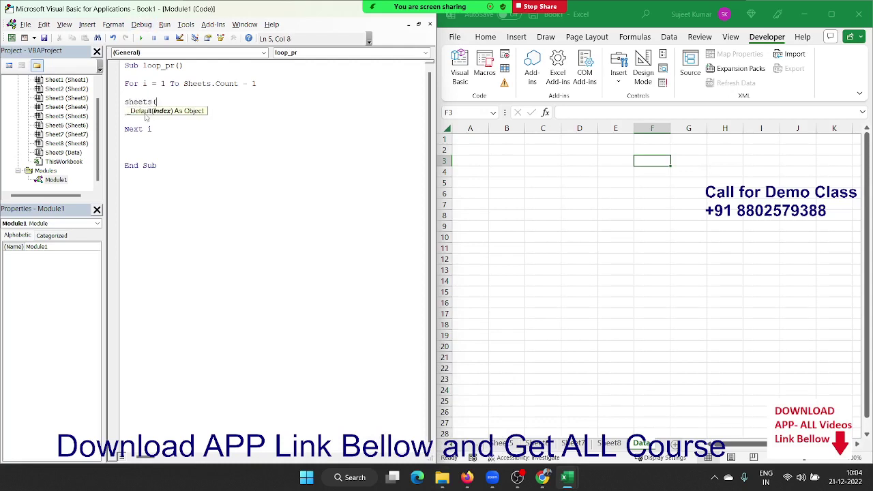
{"action": "type", "text": "i)."}
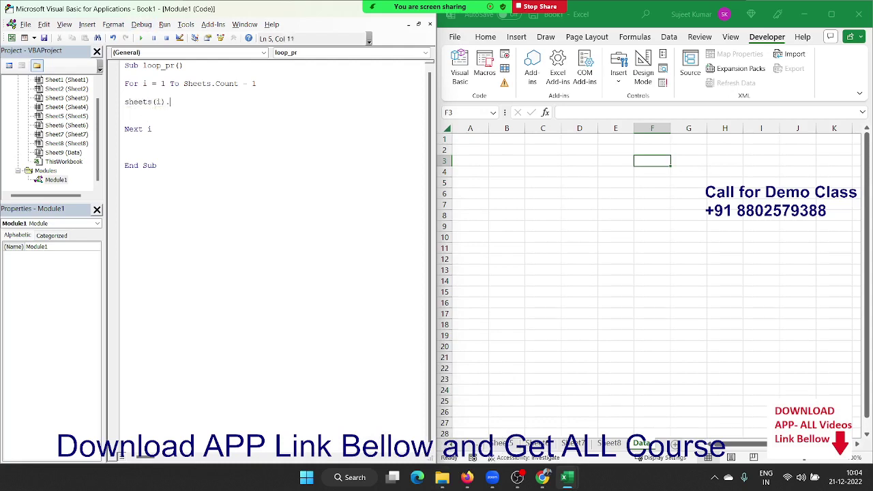
{"action": "type", "text": "select"}
{"action": "key", "text": "Return"}
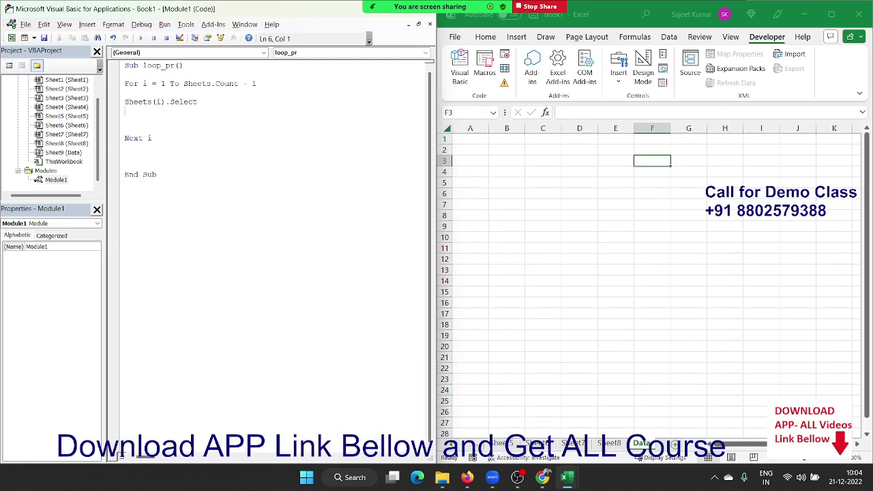
{"action": "key", "text": "F5"}
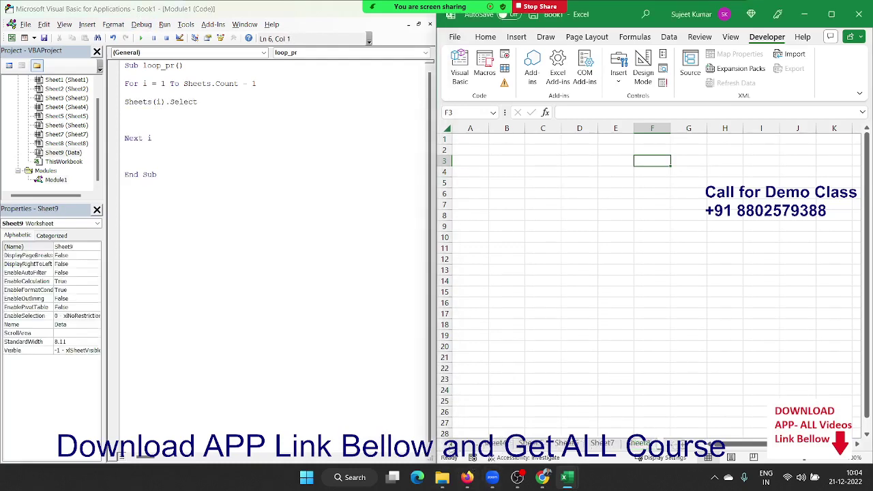
{"action": "left_click", "coordinate": [502, 444]}
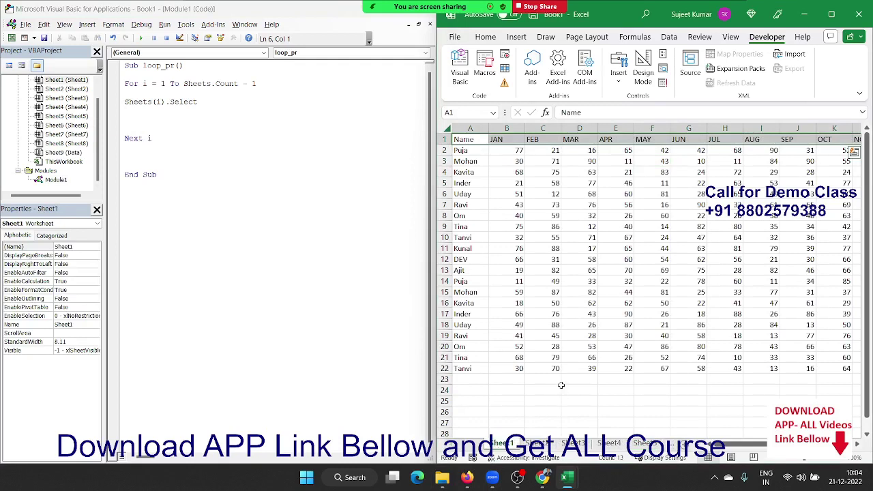
{"action": "left_click", "coordinate": [511, 271]}
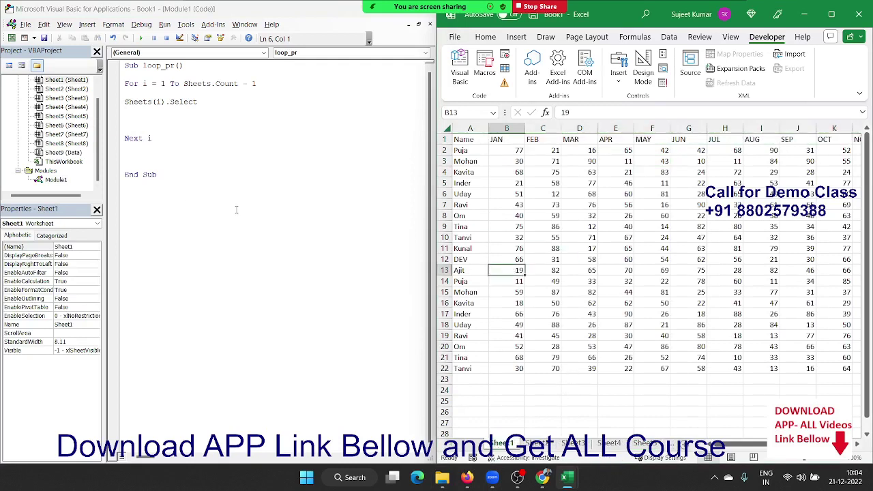
{"action": "left_click", "coordinate": [164, 128]}
- Add Range("A1").CurrentRegion.Copy below Sheets(i).Select, correcting the 'ramge' typo
{"action": "key", "text": "Up"}
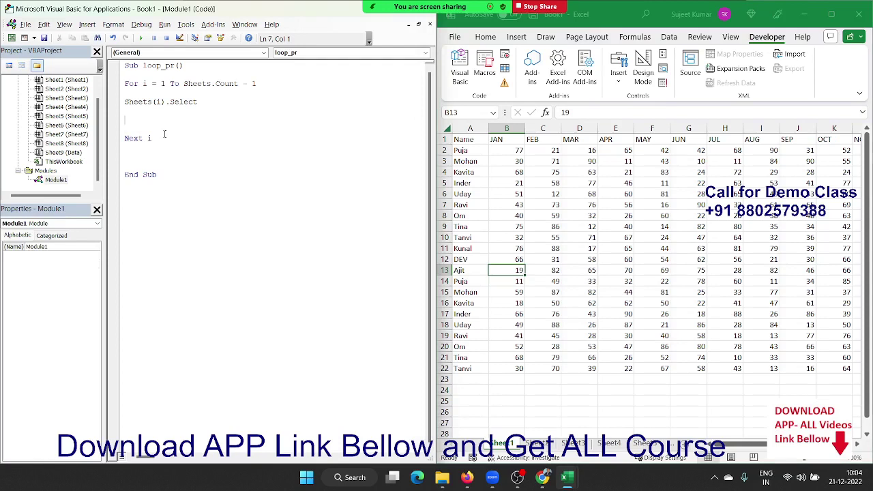
{"action": "key", "text": "Up"}
{"action": "type", "text": "ramge"}
{"action": "type", "text": "(\"A"}
{"action": "type", "text": "1\")."}
{"action": "type", "text": "cu"}
{"action": "key", "text": "BackSpace"}
{"action": "key", "text": "BackSpace"}
{"action": "key", "text": "BackSpace"}
{"action": "key", "text": "Left"}
{"action": "key", "text": "Left"}
{"action": "key", "text": "Left"}
{"action": "key", "text": "Left"}
{"action": "key", "text": "Left"}
{"action": "key", "text": "Left"}
{"action": "key", "text": "Left"}
{"action": "key", "text": "Left"}
{"action": "key", "text": "BackSpace"}
{"action": "type", "text": "n"}
{"action": "left_click", "coordinate": [173, 111]}
{"action": "type", "text": ".cu"}
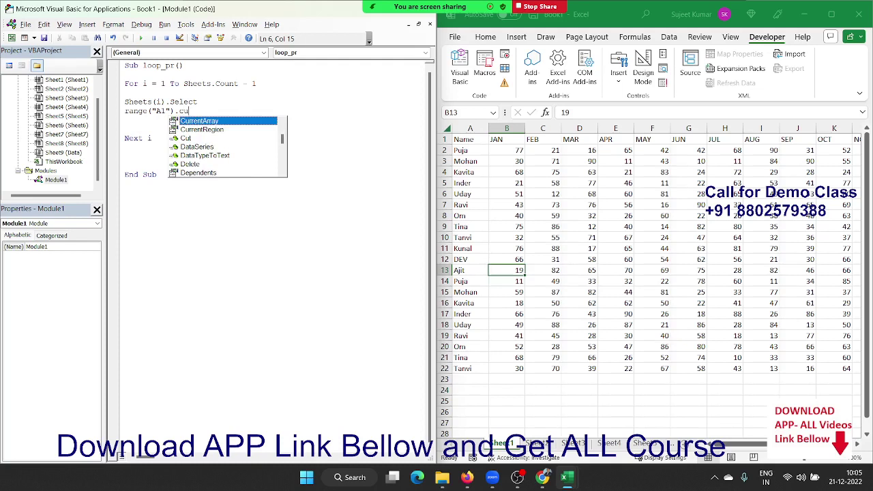
{"action": "key", "text": "Down"}
{"action": "key", "text": "Tab"}
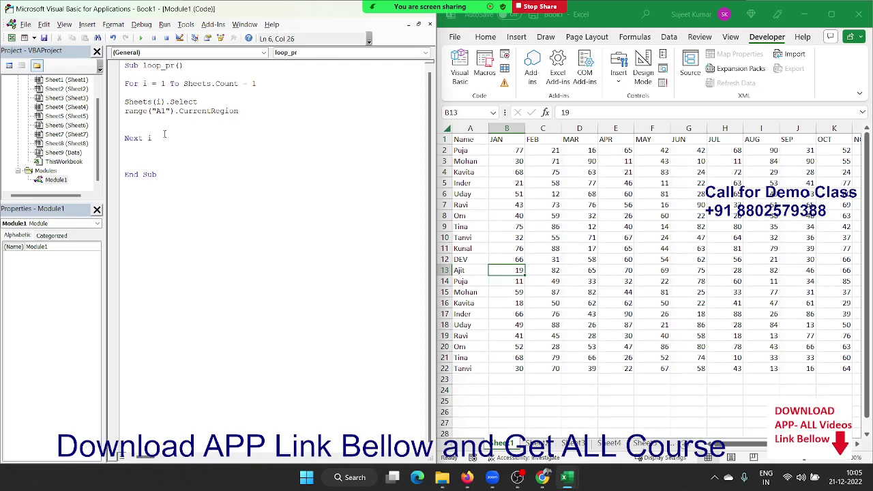
{"action": "type", "text": ".cop"}
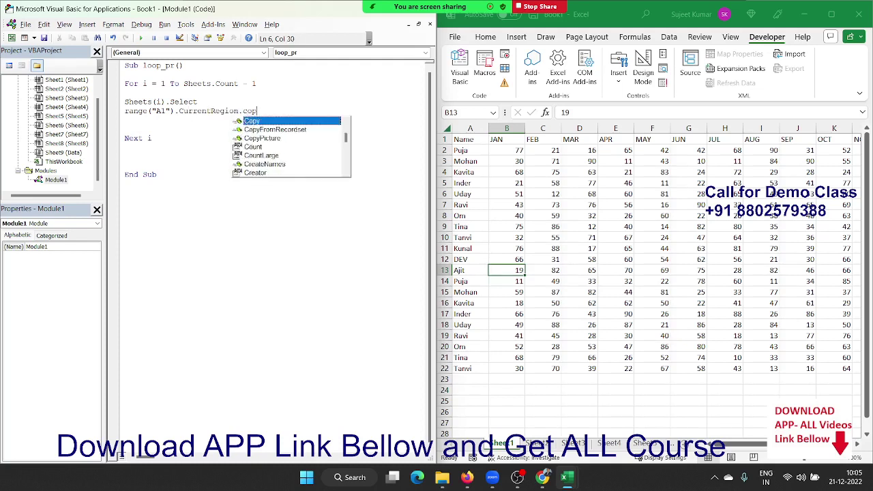
{"action": "key", "text": "Tab"}
{"action": "key", "text": "Return"}
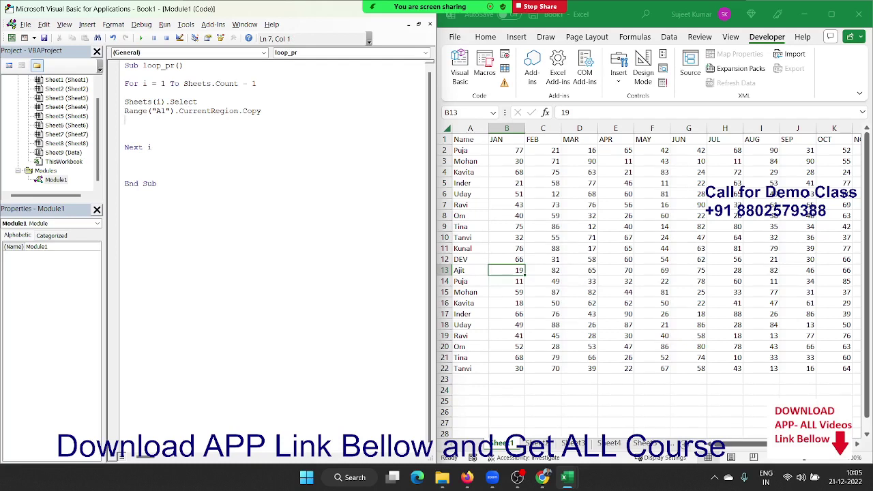
- Add Sheets("Data").Select after the copy line to switch to the Data sheet
{"action": "key", "text": "Return"}
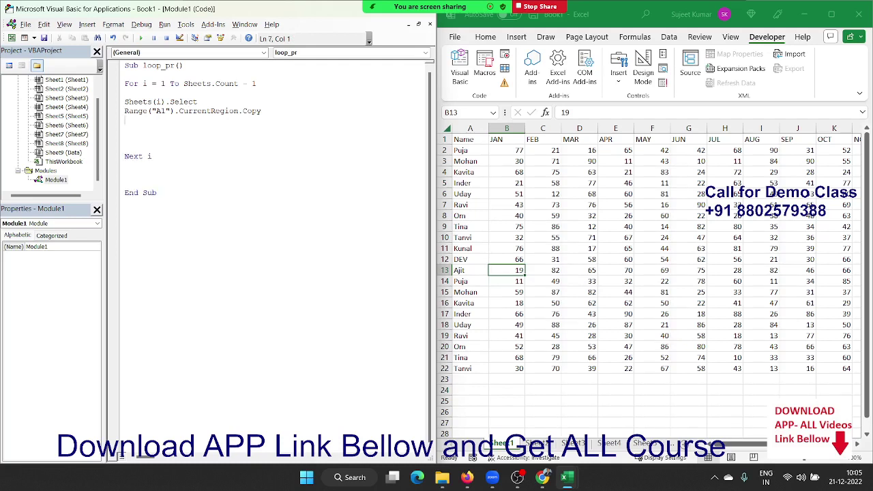
{"action": "type", "text": "sheets"}
{"action": "type", "text": "(\"Data"}
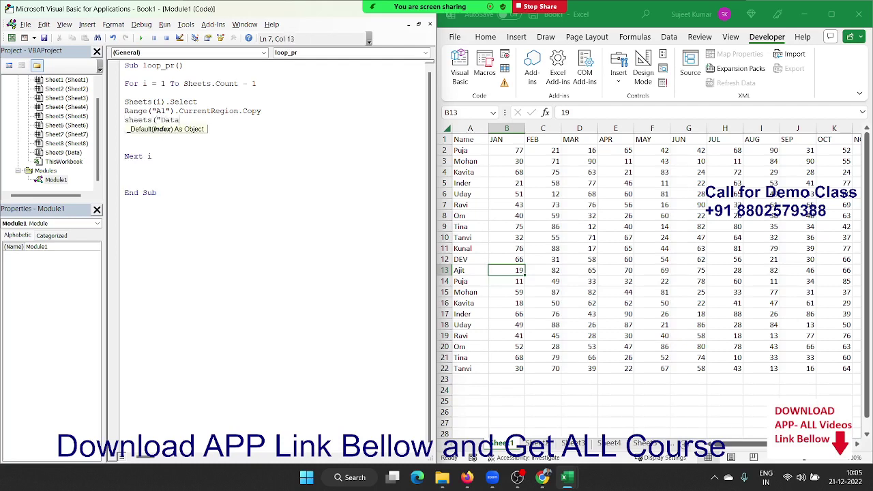
{"action": "type", "text": "\")"}
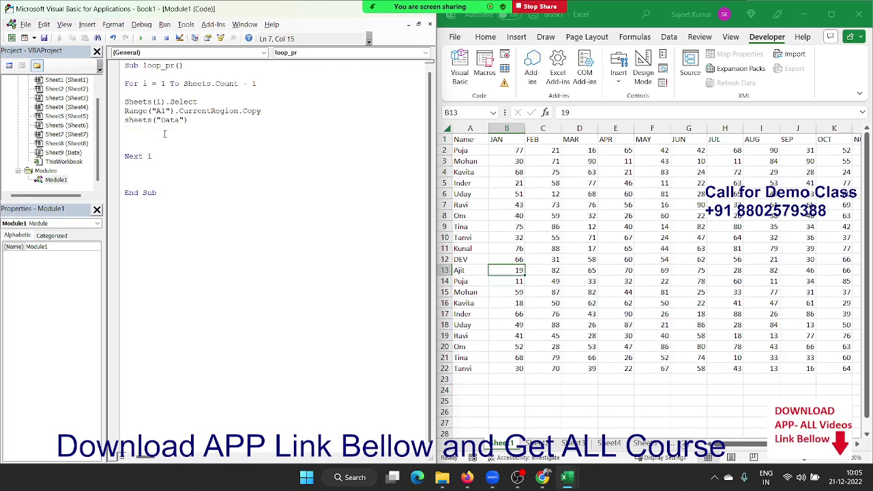
{"action": "type", "text": ".sele"}
{"action": "type", "text": "ct"}
{"action": "key", "text": "Return"}
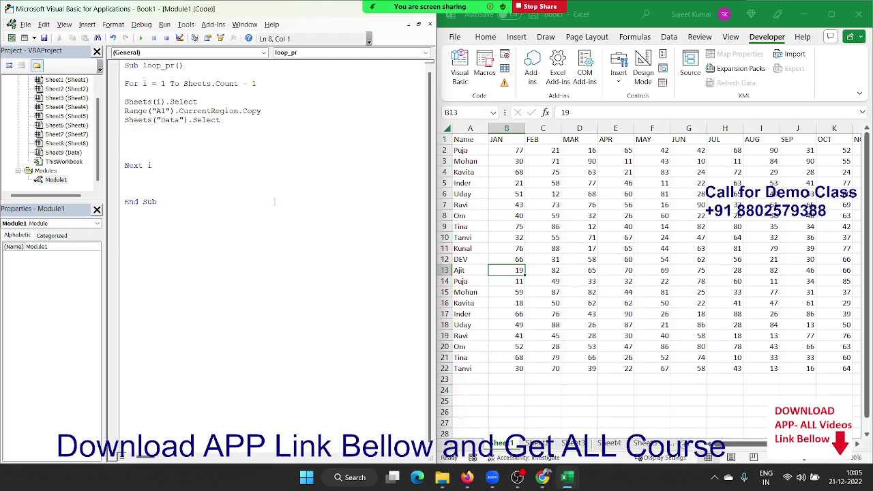
{"action": "scroll", "coordinate": [512, 444], "scroll_direction": "down", "scroll_amount": 3}
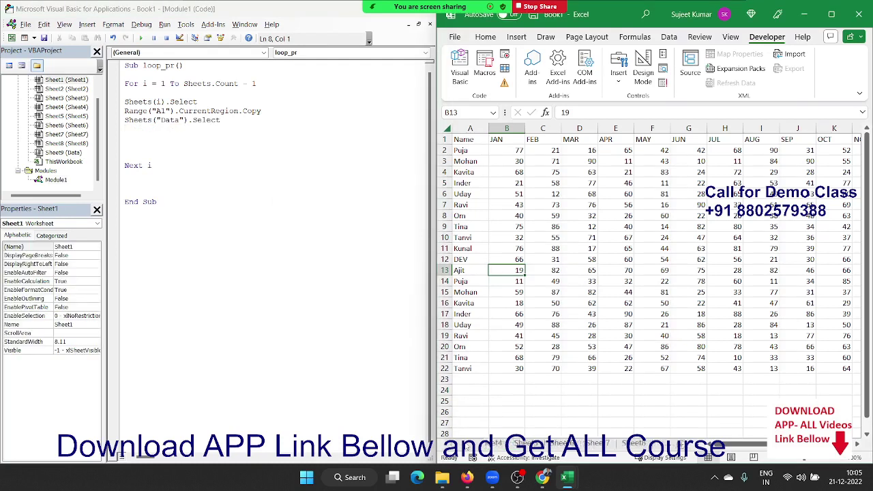
- Show the Data sheet and start the paste line Range("A65000").End(xlUp).Offset(1,0)
{"action": "left_click", "coordinate": [646, 433]}
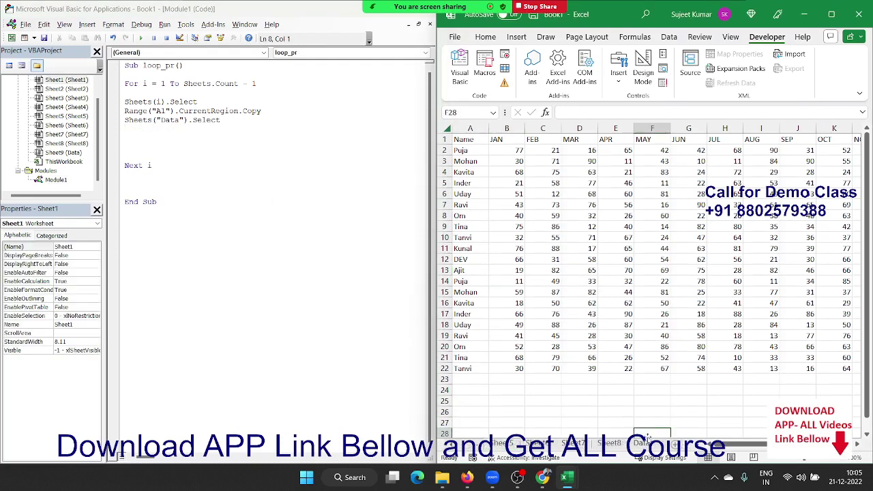
{"action": "left_click", "coordinate": [642, 443]}
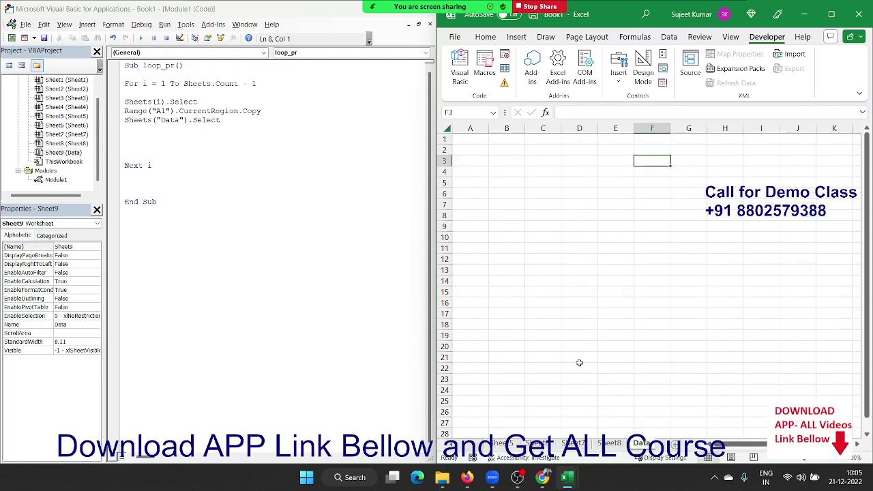
{"action": "left_click", "coordinate": [138, 133]}
{"action": "type", "text": "ran"}
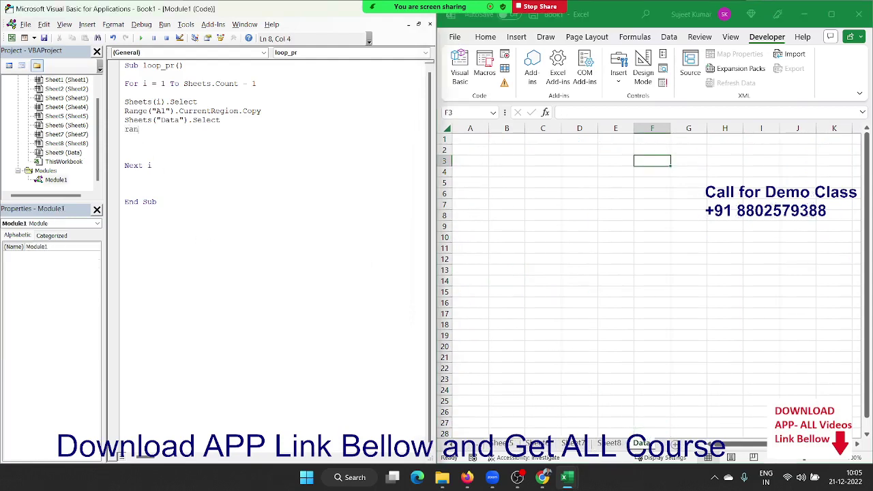
{"action": "type", "text": "ge("}
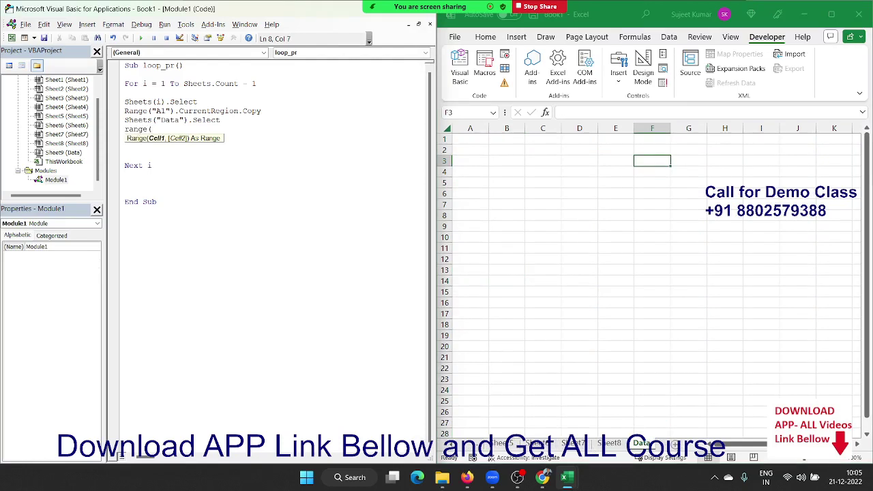
{"action": "type", "text": "\"A65"}
{"action": "type", "text": "000\")"}
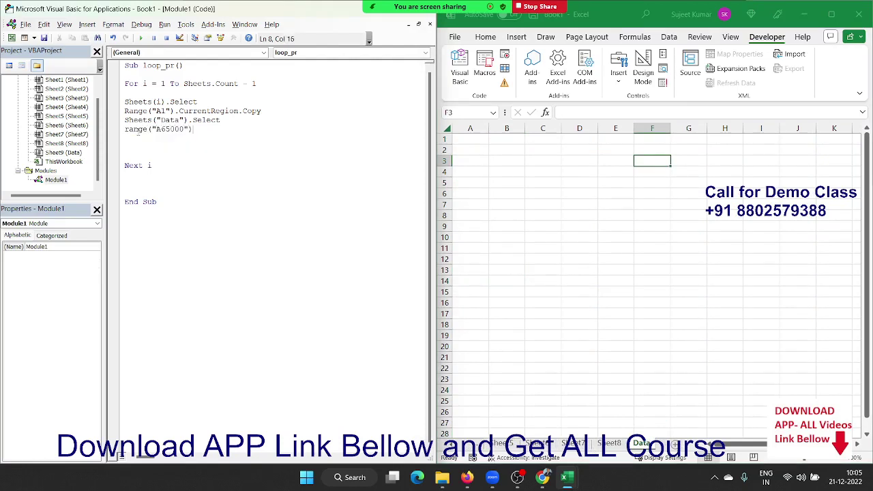
{"action": "type", "text": ".end"}
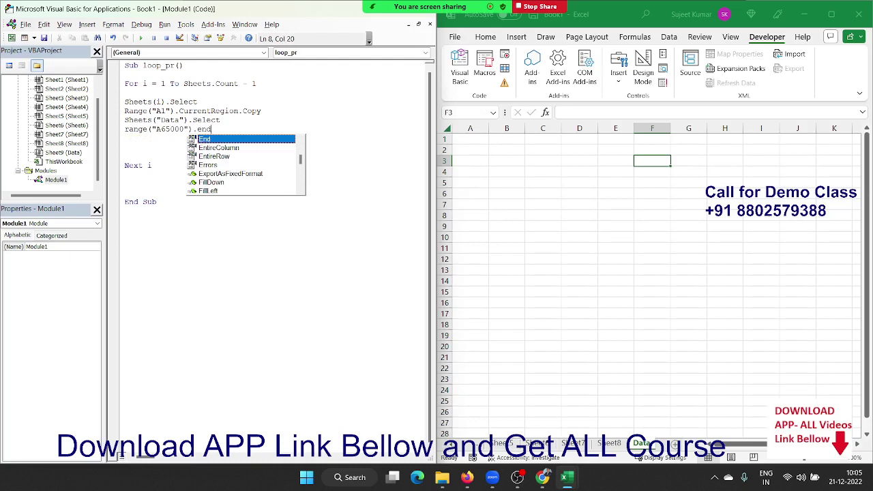
{"action": "type", "text": "("}
{"action": "key", "text": "Down"}
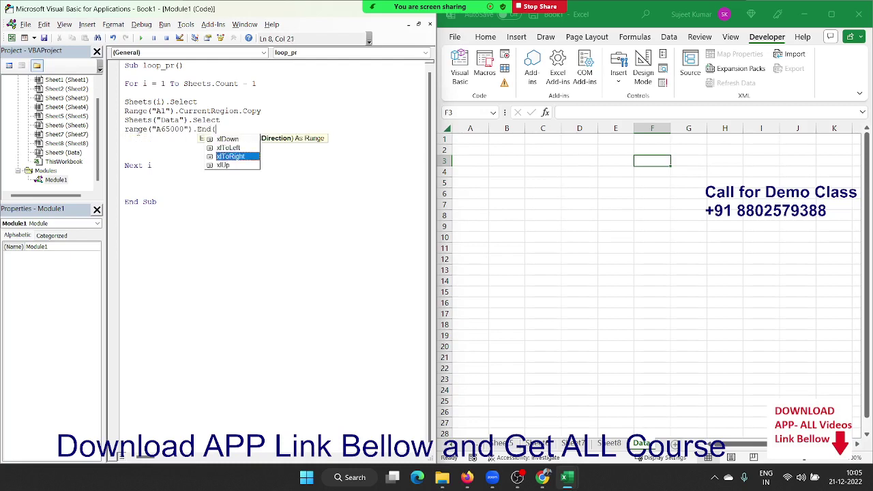
{"action": "key", "text": "Down"}
{"action": "key", "text": "Tab"}
{"action": "type", "text": ")"}
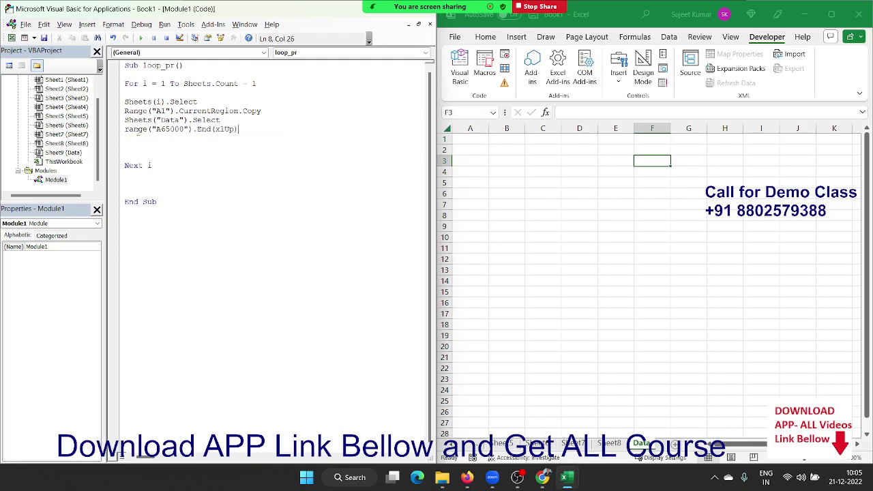
{"action": "type", "text": ".o"}
{"action": "key", "text": "Tab"}
{"action": "type", "text": "(1"}
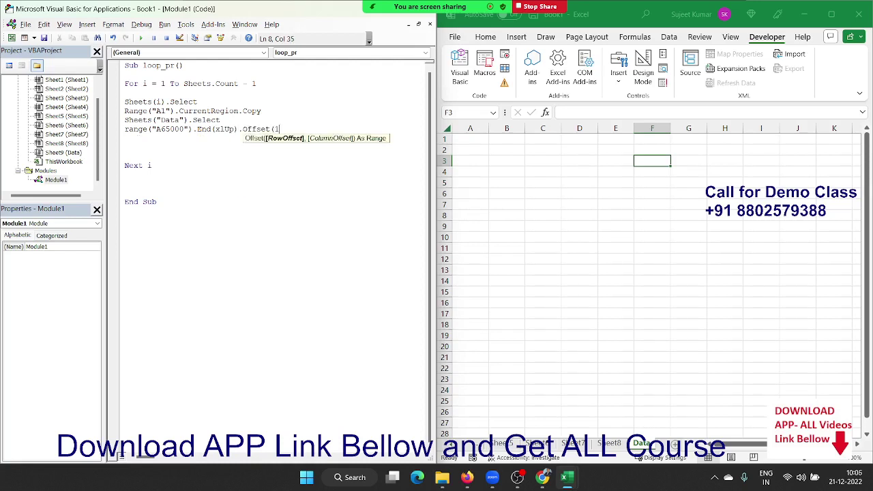
{"action": "type", "text": ",0"}
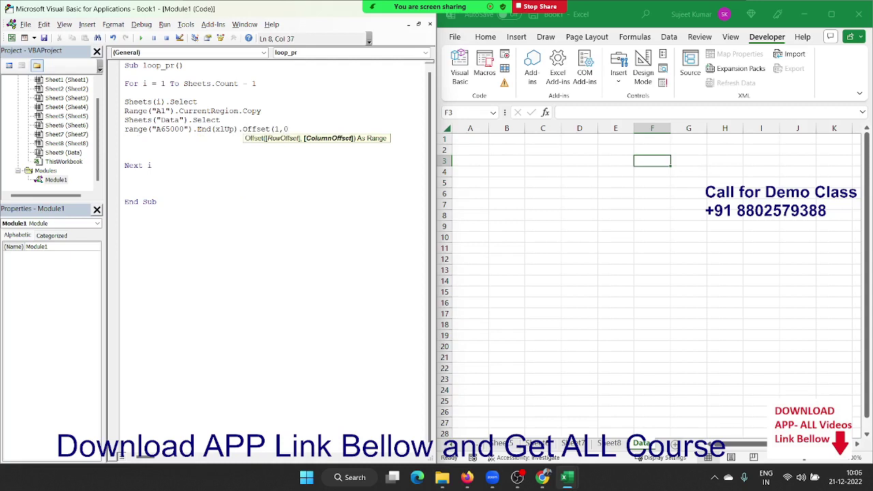
{"action": "type", "text": ").p"}
- Finish the line with .PasteSpecial and delete the blank lines before Next i
{"action": "key", "text": "Down"}
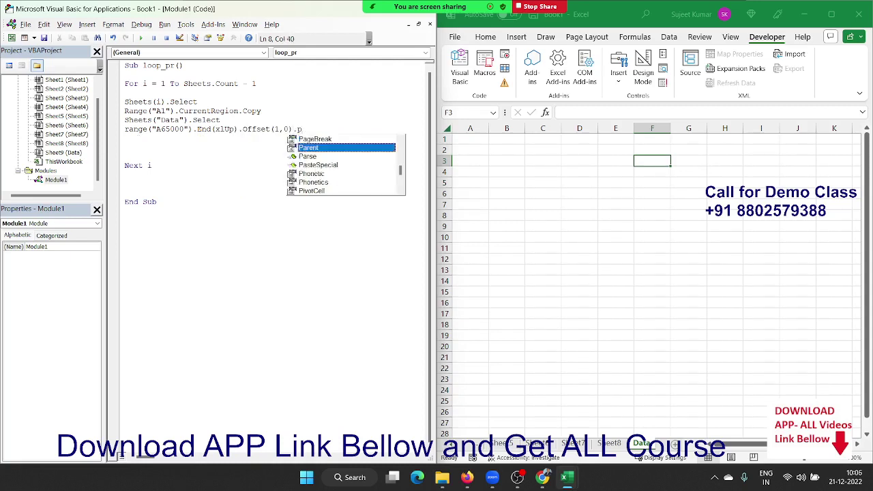
{"action": "key", "text": "Down"}
{"action": "key", "text": "Down"}
{"action": "key", "text": "Tab"}
{"action": "left_click", "coordinate": [137, 137]}
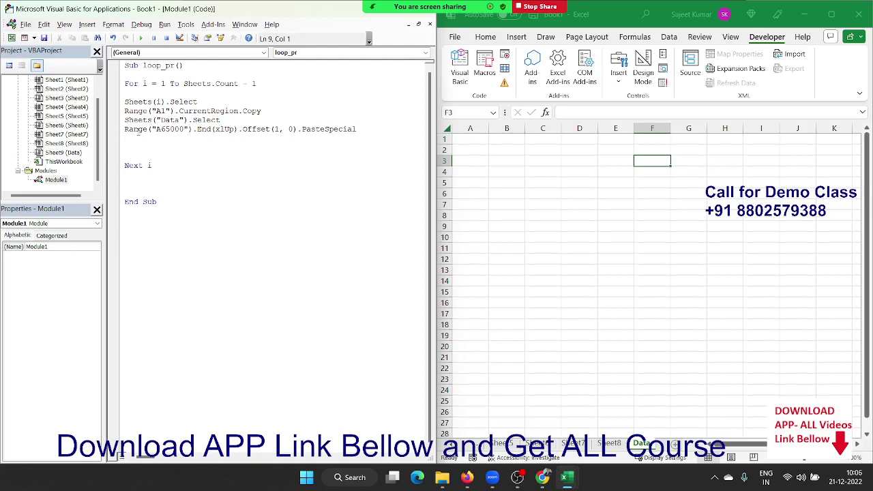
{"action": "key", "text": "Delete"}
{"action": "key", "text": "Delete"}
- Run loop_pr and scroll the Data sheet to confirm tables stacked down to row 177
{"action": "left_click", "coordinate": [142, 37]}
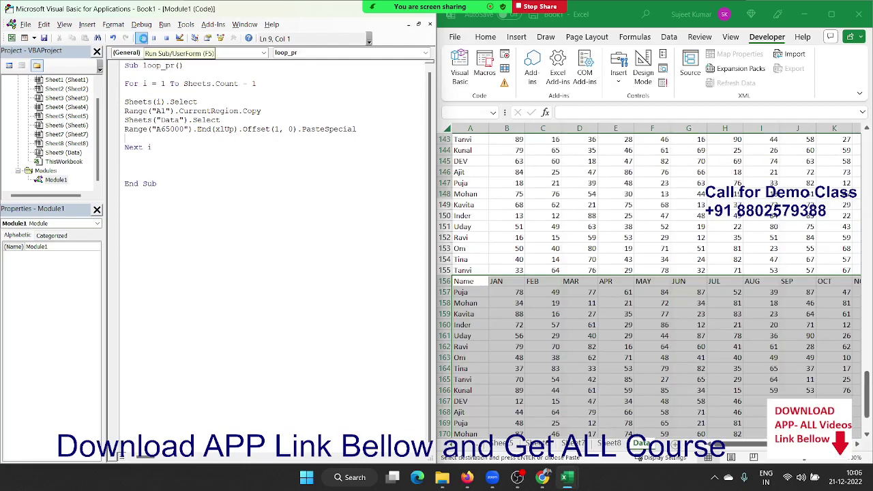
{"action": "scroll", "coordinate": [692, 340], "scroll_direction": "up", "scroll_amount": 18}
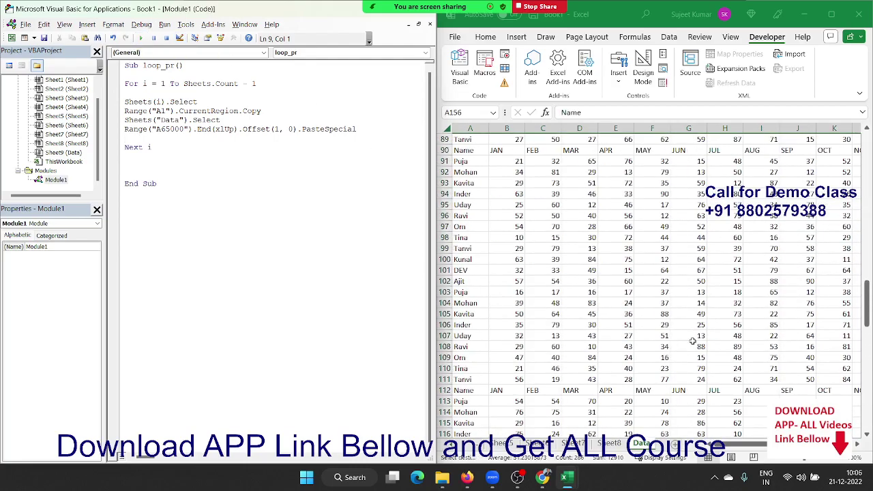
{"action": "scroll", "coordinate": [692, 340], "scroll_direction": "up", "scroll_amount": 13}
{"action": "scroll", "coordinate": [692, 340], "scroll_direction": "up", "scroll_amount": 9}
{"action": "scroll", "coordinate": [692, 340], "scroll_direction": "up", "scroll_amount": 7}
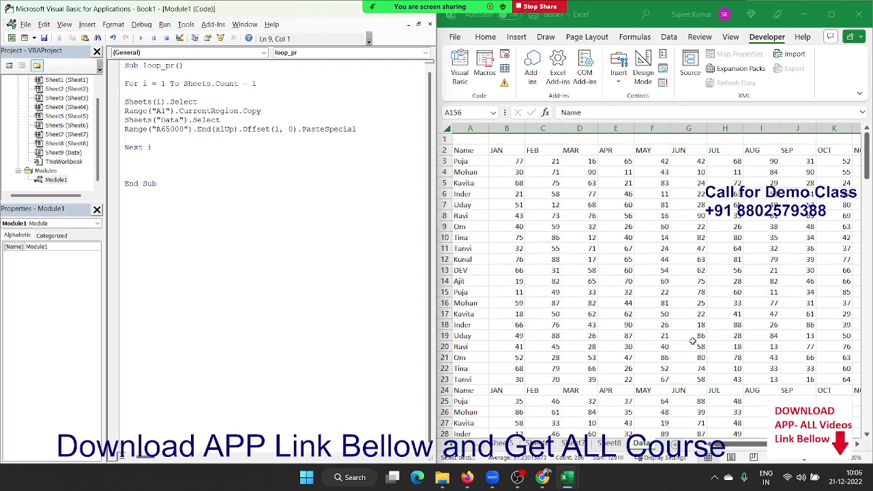
{"action": "scroll", "coordinate": [648, 294], "scroll_direction": "down", "scroll_amount": 2}
{"action": "scroll", "coordinate": [648, 293], "scroll_direction": "down", "scroll_amount": 10}
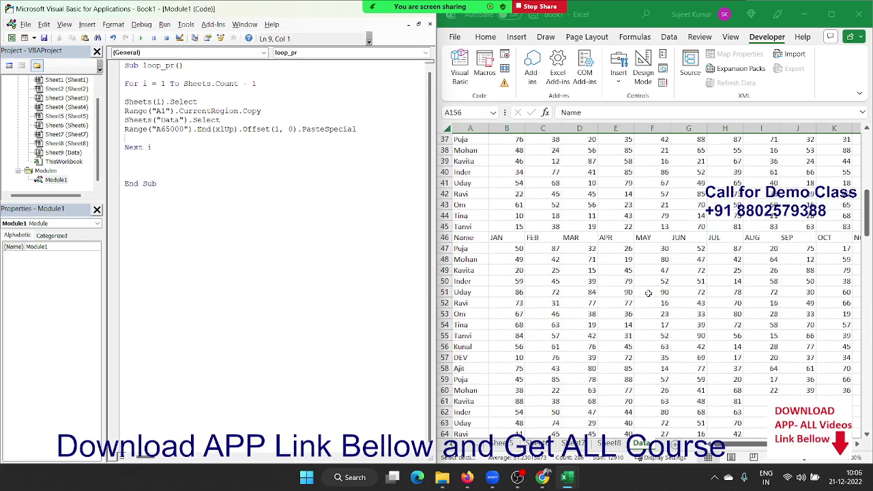
{"action": "scroll", "coordinate": [648, 293], "scroll_direction": "down", "scroll_amount": 8}
{"action": "scroll", "coordinate": [646, 293], "scroll_direction": "down", "scroll_amount": 8}
{"action": "scroll", "coordinate": [646, 291], "scroll_direction": "down", "scroll_amount": 8}
{"action": "scroll", "coordinate": [645, 291], "scroll_direction": "down", "scroll_amount": 7}
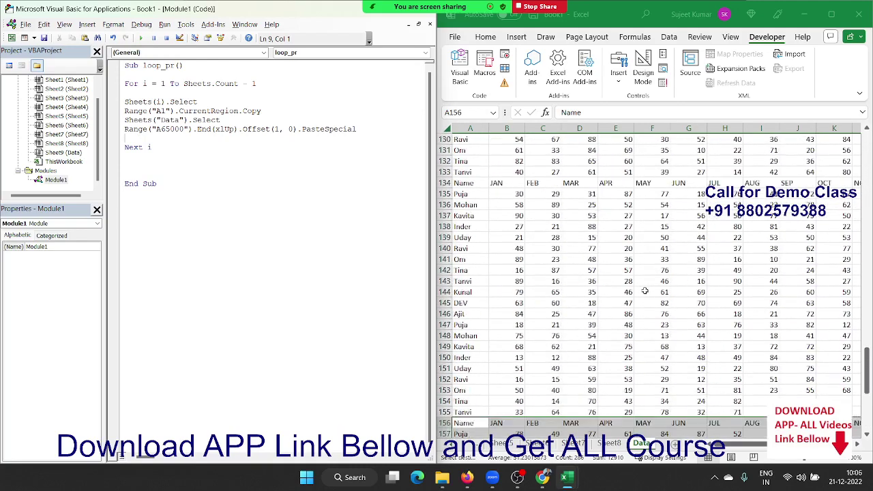
{"action": "scroll", "coordinate": [645, 292], "scroll_direction": "down", "scroll_amount": 4}
{"action": "scroll", "coordinate": [644, 290], "scroll_direction": "down", "scroll_amount": 5}
{"action": "scroll", "coordinate": [643, 288], "scroll_direction": "down", "scroll_amount": 9}
{"action": "scroll", "coordinate": [642, 286], "scroll_direction": "down", "scroll_amount": 2}
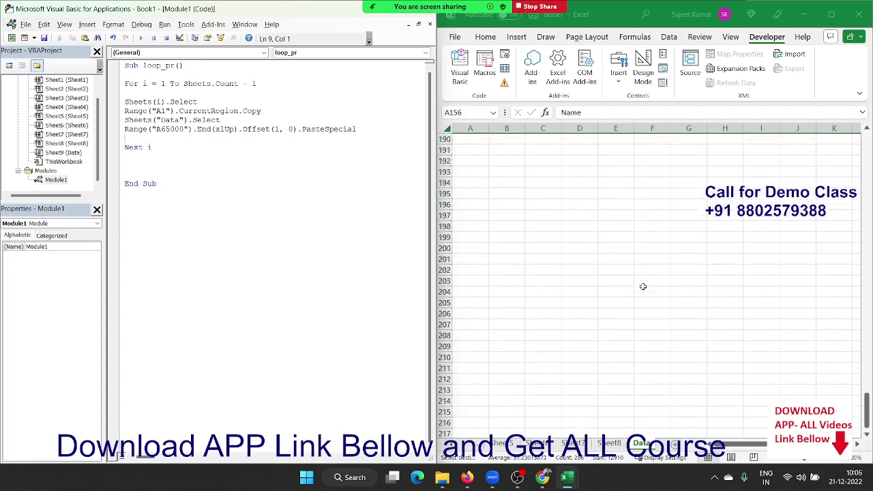
{"action": "scroll", "coordinate": [643, 286], "scroll_direction": "up", "scroll_amount": 2}
{"action": "scroll", "coordinate": [642, 283], "scroll_direction": "up", "scroll_amount": 3}
{"action": "scroll", "coordinate": [638, 279], "scroll_direction": "up", "scroll_amount": 4}
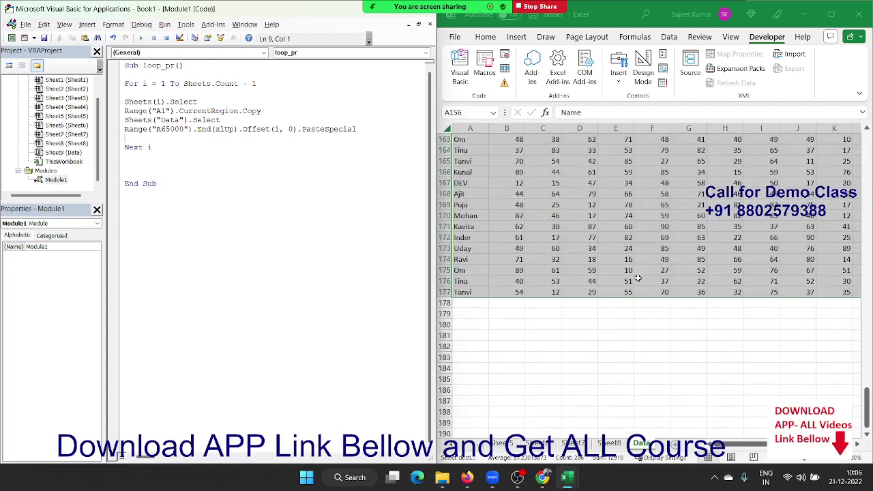
- Inspect the stacked data by jumping through the header rows in column D
{"action": "left_click", "coordinate": [587, 257]}
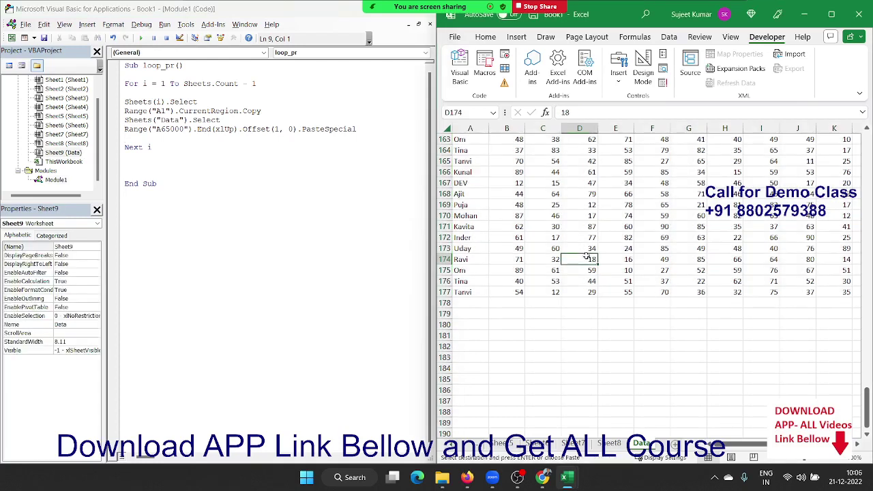
{"action": "key", "text": "ctrl+Up"}
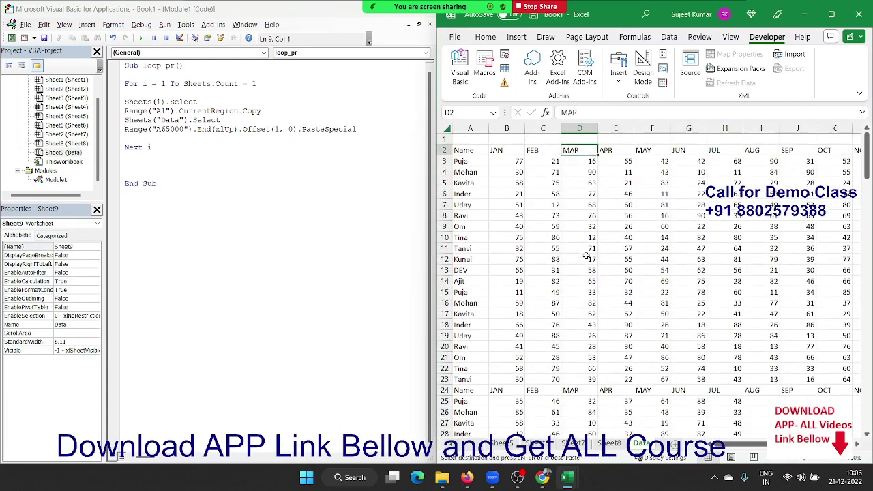
{"action": "key", "text": "Down"}
{"action": "key", "text": "Down"}
{"action": "key", "text": "Down"}
{"action": "key", "text": "Down"}
{"action": "key", "text": "Down"}
{"action": "key", "text": "Down"}
{"action": "key", "text": "Down"}
{"action": "key", "text": "Down"}
{"action": "key", "text": "Down"}
{"action": "key", "text": "Down"}
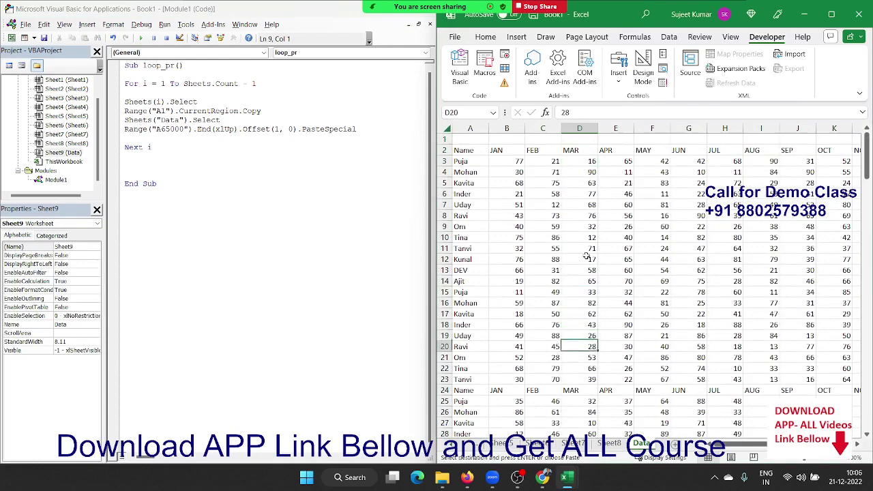
{"action": "key", "text": "Down"}
{"action": "key", "text": "Down"}
{"action": "key", "text": "Down"}
{"action": "key", "text": "Down"}
{"action": "key", "text": "Down"}
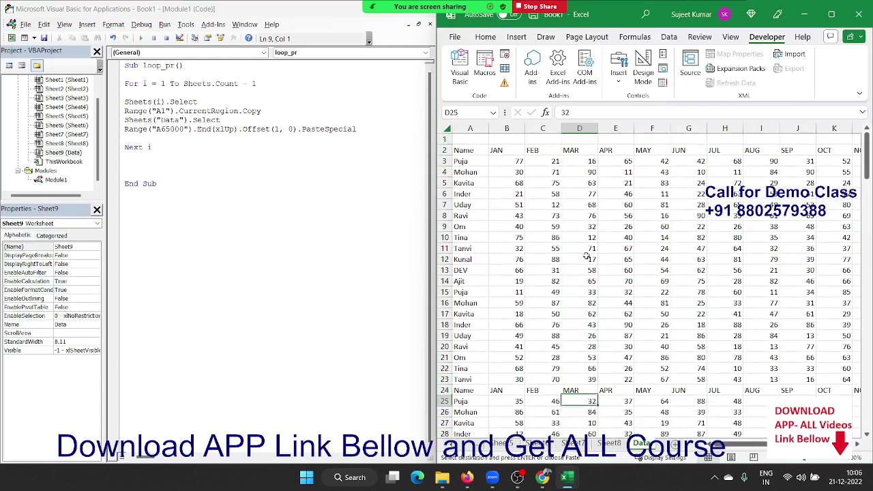
{"action": "key", "text": "Down"}
{"action": "key", "text": "Down"}
{"action": "key", "text": "Down"}
{"action": "key", "text": "Down"}
{"action": "key", "text": "Down"}
{"action": "key", "text": "Down"}
{"action": "key", "text": "Down"}
{"action": "key", "text": "Up"}
{"action": "key", "text": "Up"}
{"action": "key", "text": "Up"}
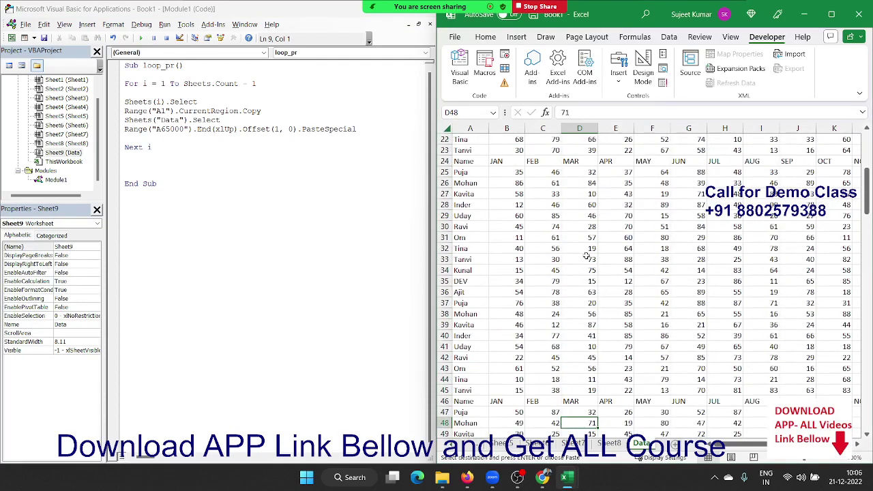
{"action": "key", "text": "Up"}
{"action": "key", "text": "Up"}
{"action": "key", "text": "Up"}
{"action": "key", "text": "Up"}
{"action": "key", "text": "Up"}
{"action": "key", "text": "Up"}
{"action": "key", "text": "Left"}
{"action": "key", "text": "Left"}
{"action": "key", "text": "Left"}
{"action": "key", "text": "Down"}
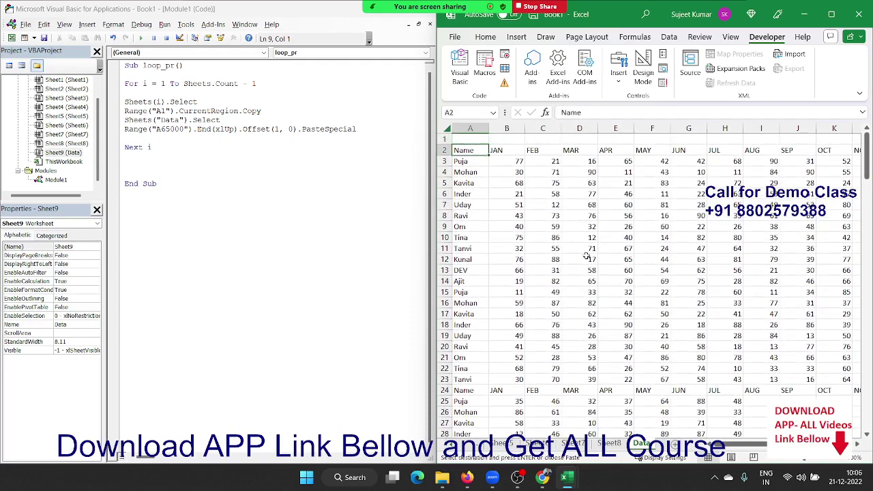
- Select the pasted rows from A2 down to row 177 and clear them
{"action": "key", "text": "ctrl+shift+Right"}
{"action": "key", "text": "ctrl+c"}
{"action": "key", "text": "Home"}
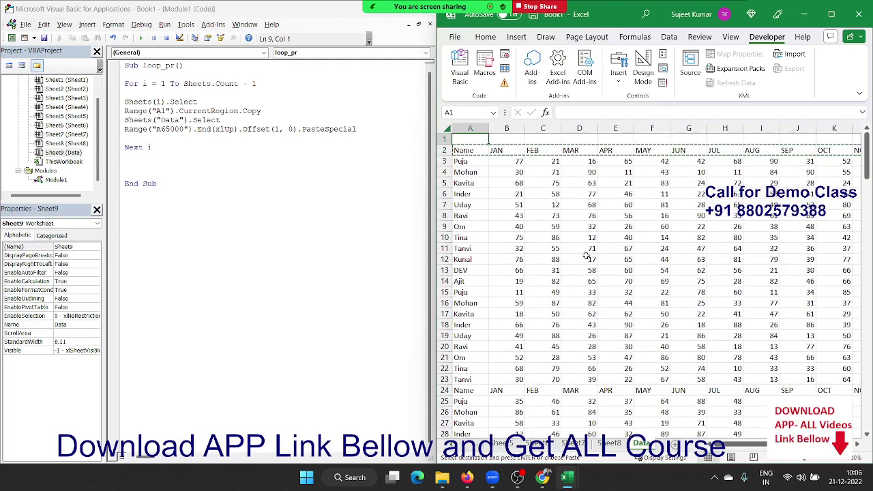
{"action": "key", "text": "ctrl+shift+Down"}
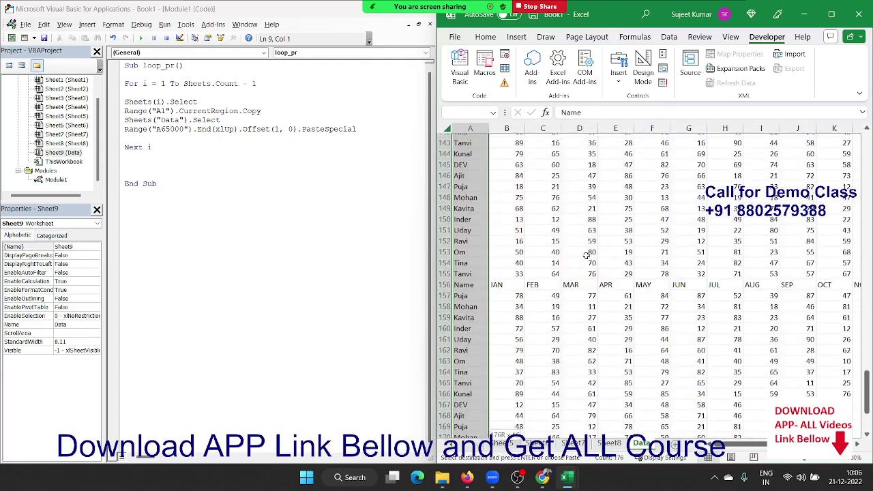
{"action": "key", "text": "Delete"}
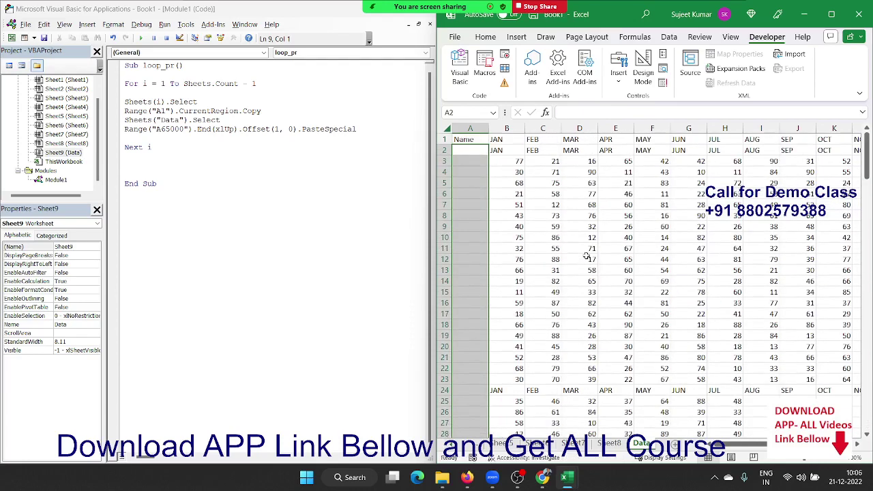
{"action": "key", "text": "ctrl+shift+Right"}
{"action": "key", "text": "ctrl+shift+Right"}
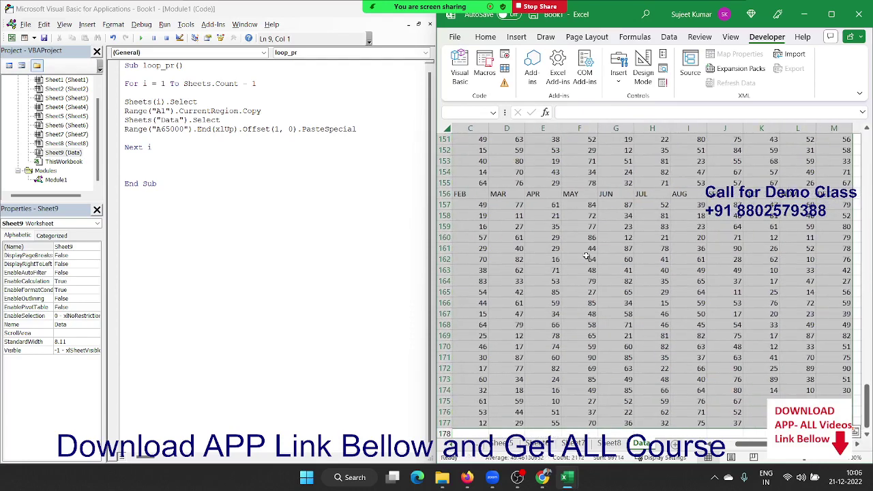
{"action": "key", "text": "Delete"}
{"action": "key", "text": "ctrl+Home"}
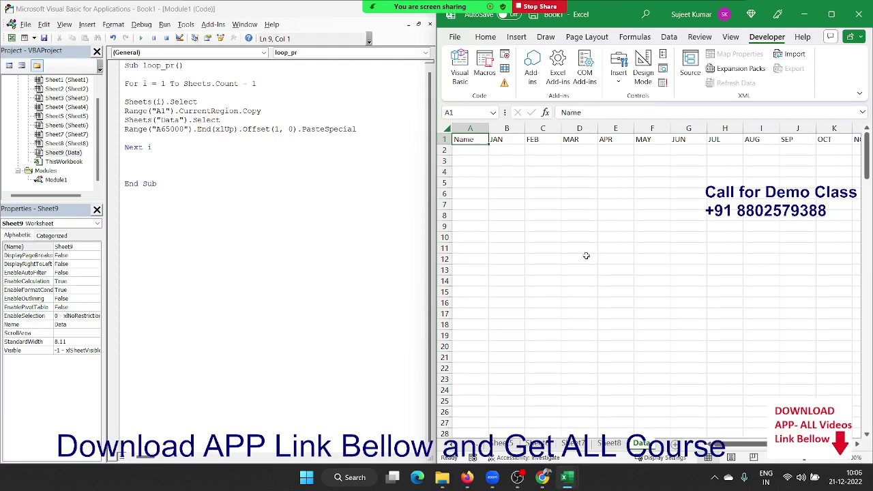
- Paste Sheet8's table into Data at A2, then clear the pasted rows again
{"action": "left_click", "coordinate": [609, 443]}
{"action": "left_click", "coordinate": [573, 241]}
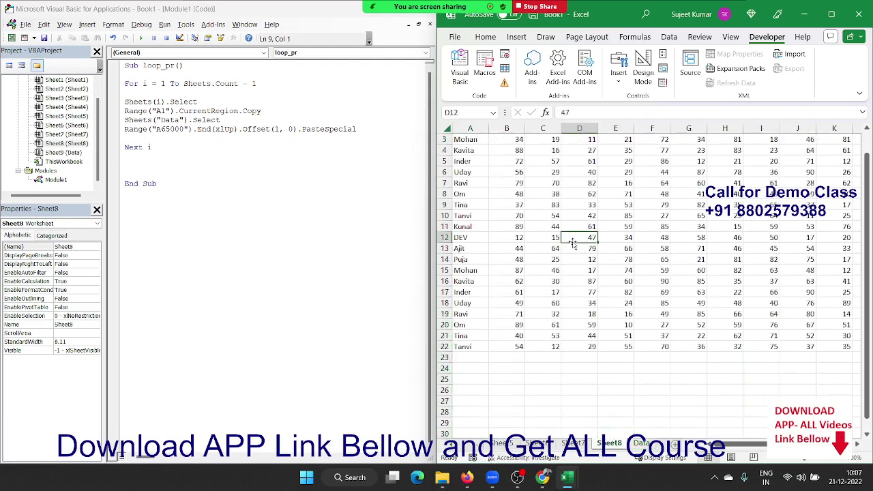
{"action": "key", "text": "ctrl+a"}
{"action": "key", "text": "ctrl+c"}
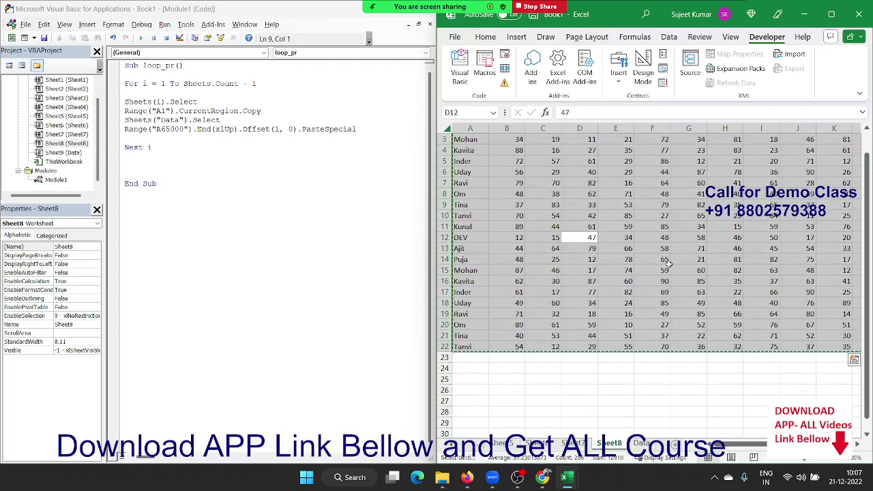
{"action": "left_click", "coordinate": [643, 442]}
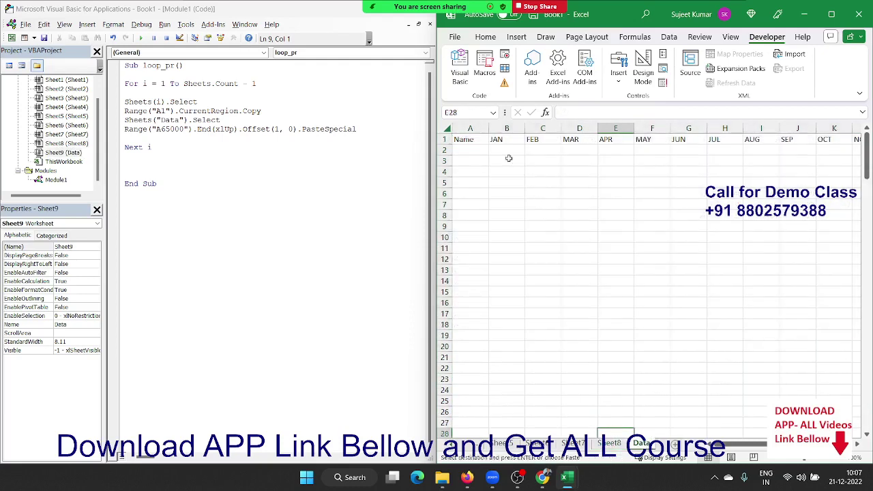
{"action": "left_click", "coordinate": [477, 148]}
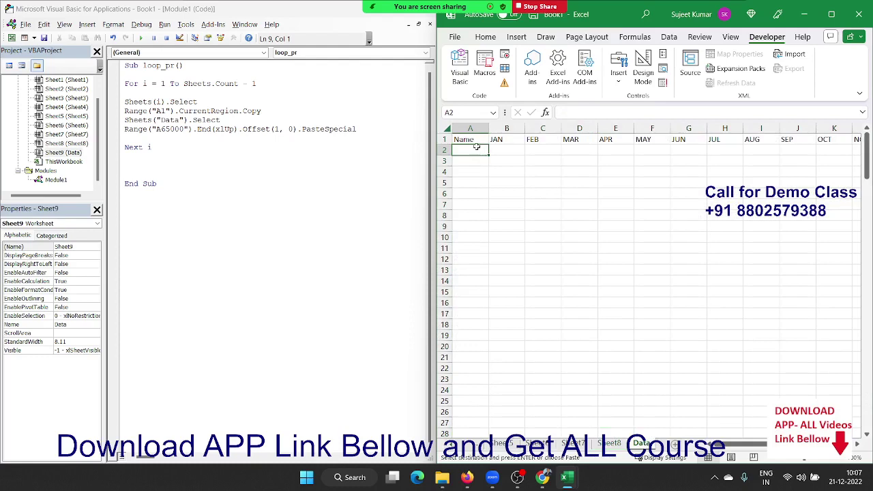
{"action": "key", "text": "ctrl+v"}
{"action": "key", "text": "ctrl"}
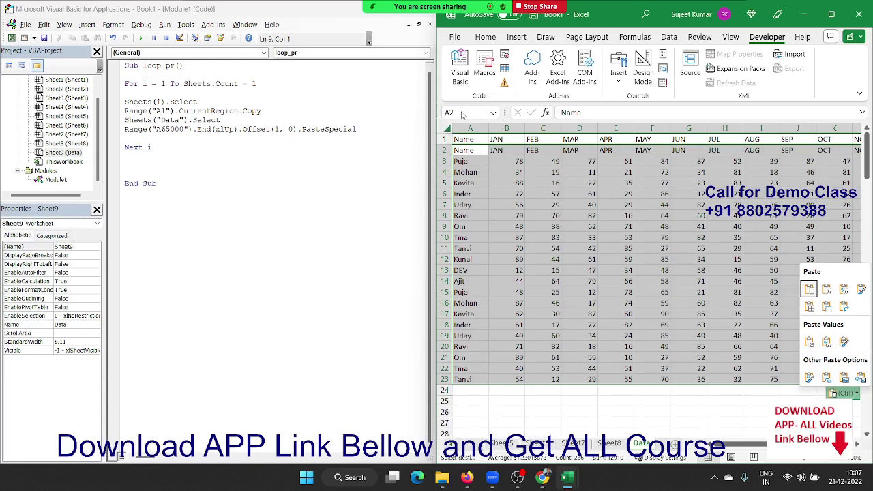
{"action": "left_click", "coordinate": [520, 214]}
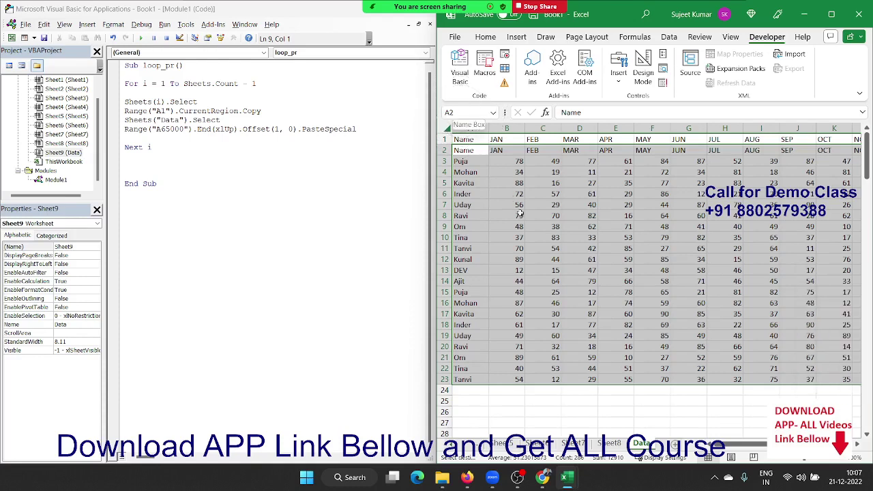
{"action": "key", "text": "Delete"}
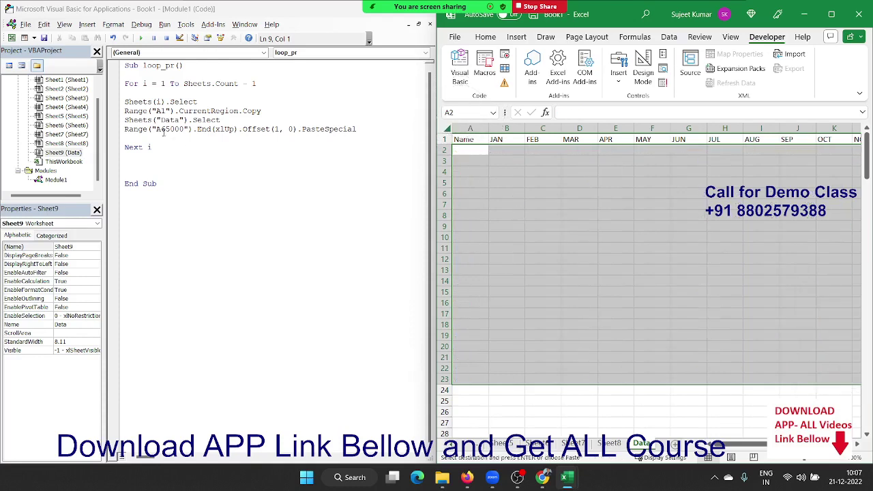
- Insert the line ActiveCell.EntireRow.Delete after the PasteSpecial line, just above Next i
{"action": "left_click", "coordinate": [164, 137]}
{"action": "type", "text": "a"}
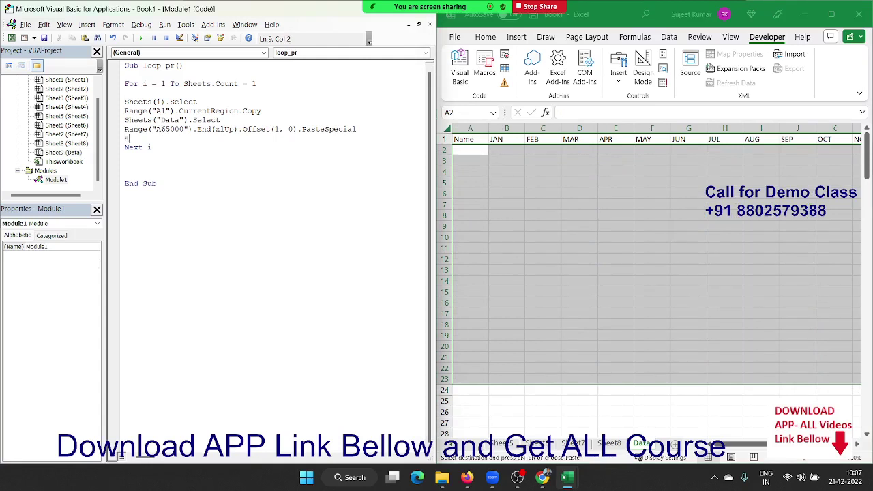
{"action": "type", "text": "ctivecel"}
{"action": "type", "text": "l."}
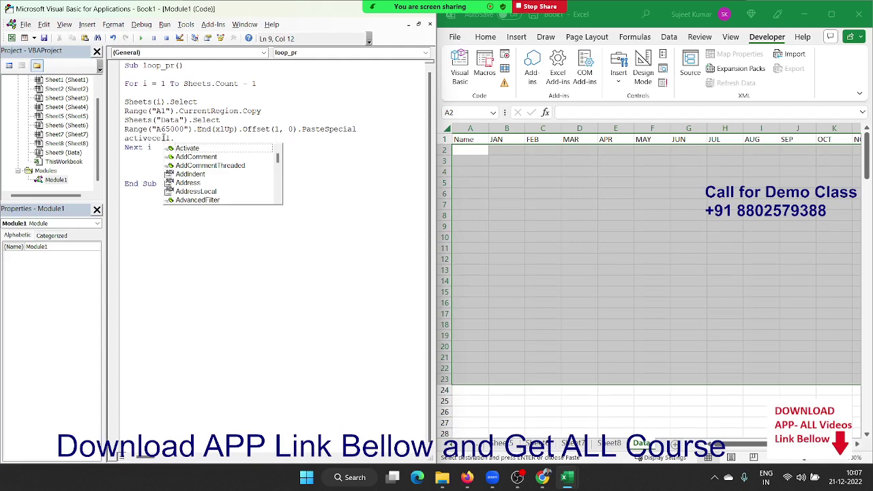
{"action": "type", "text": "en"}
{"action": "key", "text": "Down"}
{"action": "key", "text": "Down"}
{"action": "key", "text": "Tab"}
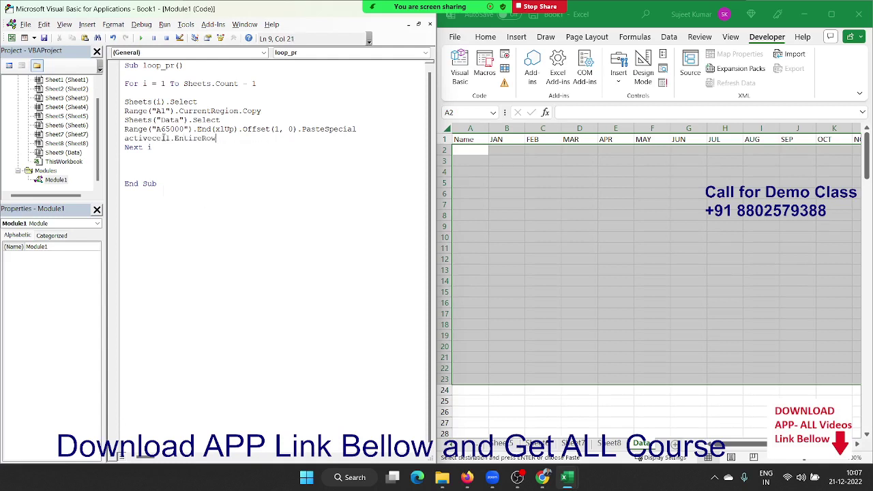
{"action": "type", "text": ".de"}
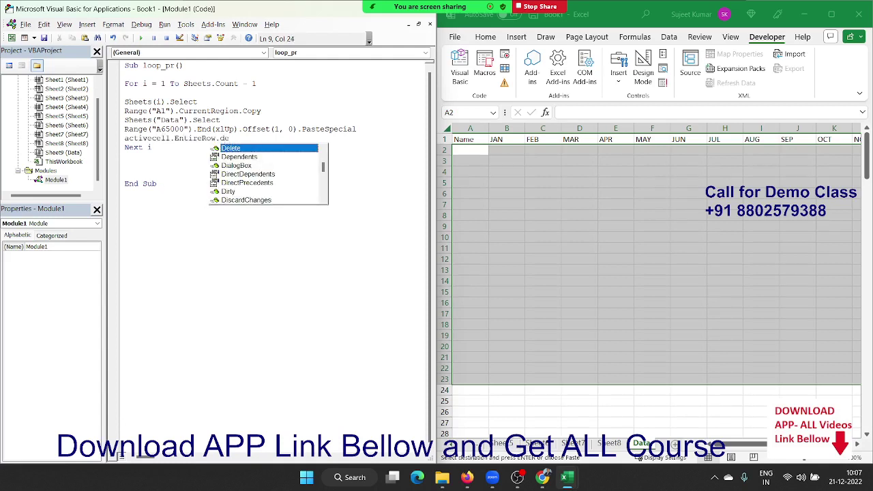
{"action": "key", "text": "Tab"}
{"action": "key", "text": "Down"}
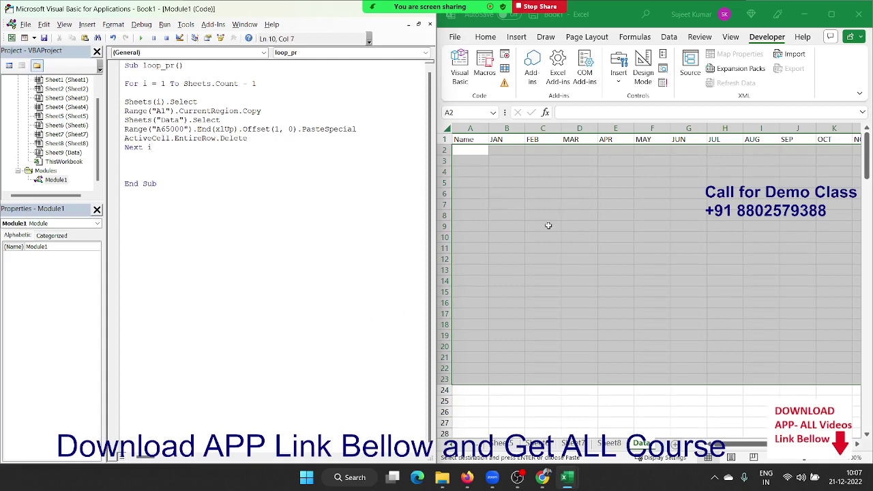
- Run loop_pr and review the month rows it stacks onto the Data sheet
{"action": "left_click", "coordinate": [144, 139]}
{"action": "left_click", "coordinate": [141, 39]}
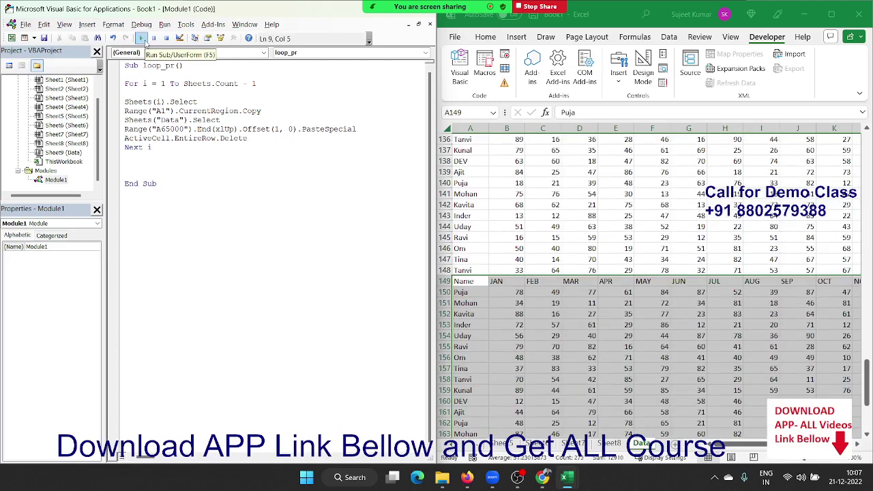
{"action": "left_click", "coordinate": [516, 183]}
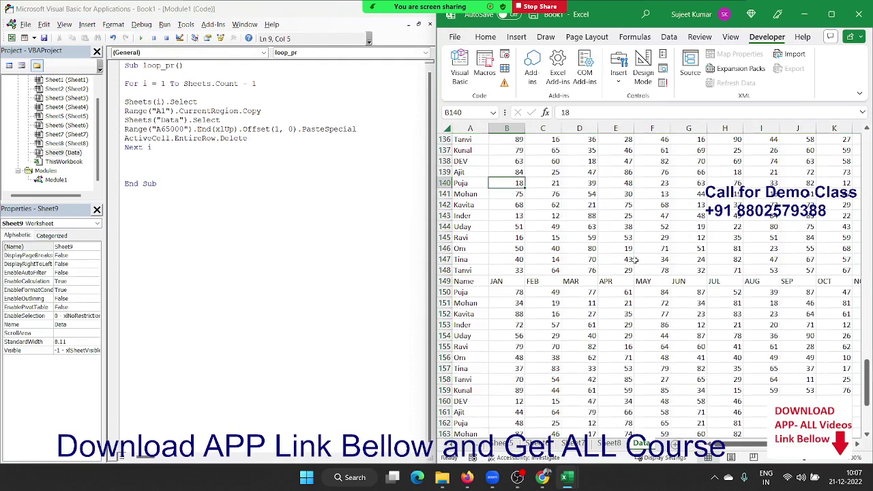
{"action": "scroll", "coordinate": [626, 310], "scroll_direction": "up", "scroll_amount": 8}
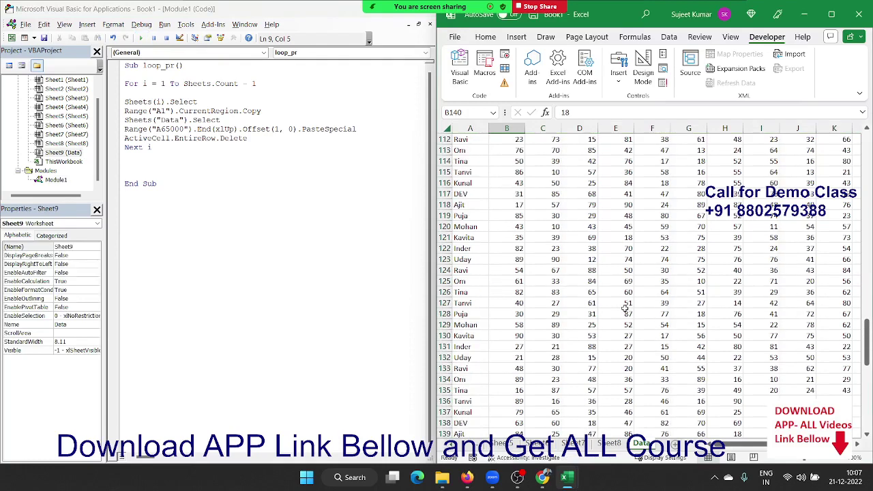
{"action": "scroll", "coordinate": [626, 309], "scroll_direction": "up", "scroll_amount": 10}
{"action": "scroll", "coordinate": [626, 309], "scroll_direction": "up", "scroll_amount": 15}
{"action": "scroll", "coordinate": [625, 309], "scroll_direction": "up", "scroll_amount": 2}
{"action": "scroll", "coordinate": [625, 310], "scroll_direction": "up", "scroll_amount": 8}
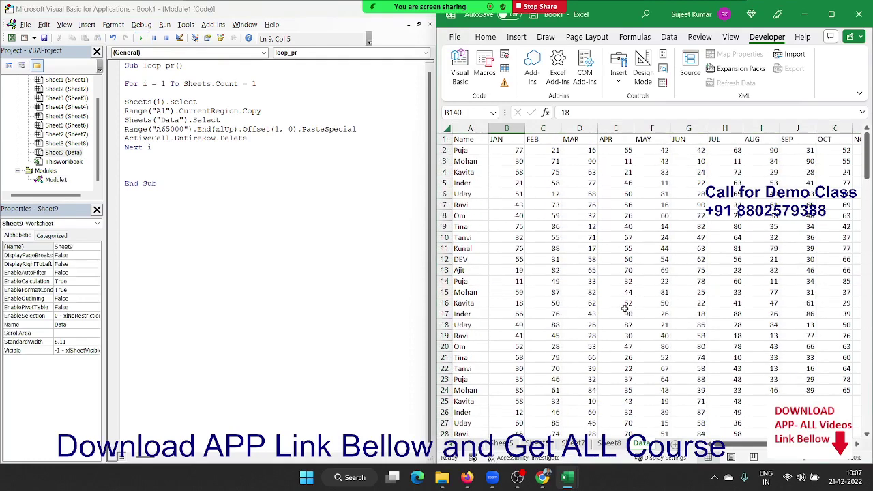
{"action": "scroll", "coordinate": [625, 309], "scroll_direction": "down", "scroll_amount": 8}
{"action": "scroll", "coordinate": [625, 310], "scroll_direction": "down", "scroll_amount": 11}
{"action": "scroll", "coordinate": [626, 309], "scroll_direction": "down", "scroll_amount": 11}
{"action": "scroll", "coordinate": [626, 310], "scroll_direction": "down", "scroll_amount": 11}
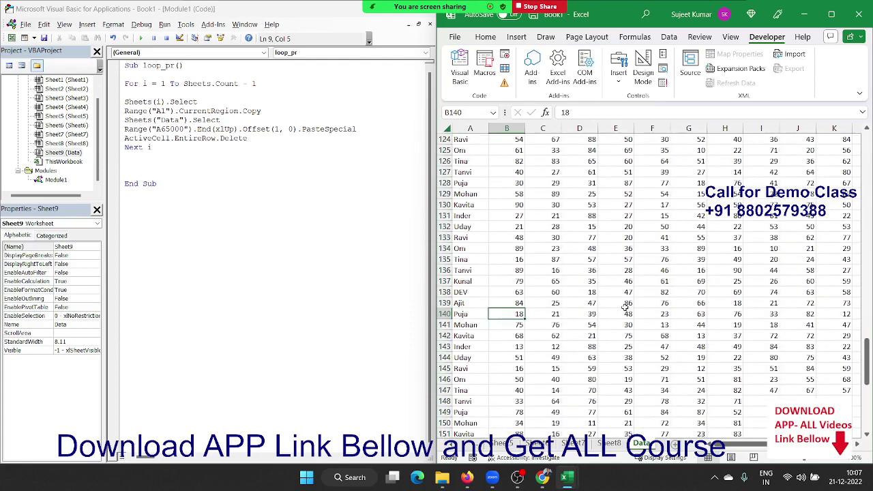
{"action": "scroll", "coordinate": [626, 308], "scroll_direction": "down", "scroll_amount": 2}
{"action": "scroll", "coordinate": [626, 308], "scroll_direction": "down", "scroll_amount": 11}
{"action": "scroll", "coordinate": [625, 308], "scroll_direction": "up", "scroll_amount": 4}
{"action": "scroll", "coordinate": [625, 308], "scroll_direction": "up", "scroll_amount": 3}
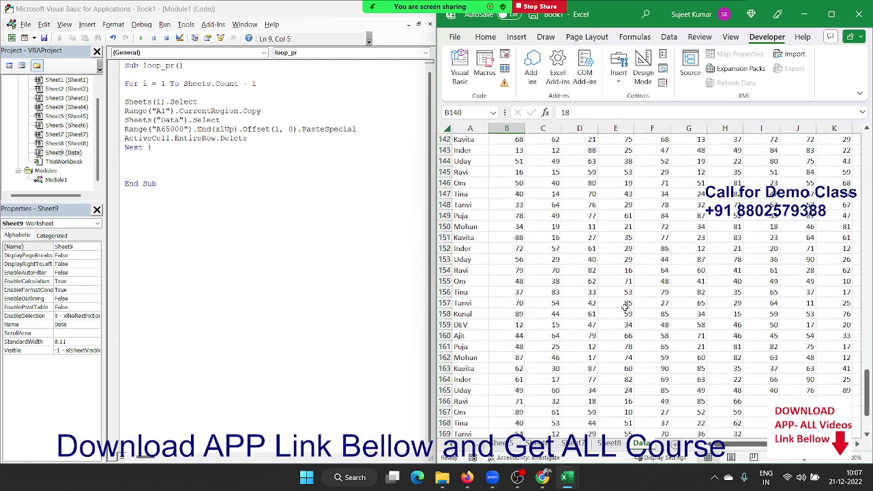
{"action": "scroll", "coordinate": [626, 309], "scroll_direction": "up", "scroll_amount": 5}
{"action": "scroll", "coordinate": [626, 308], "scroll_direction": "up", "scroll_amount": 7}
{"action": "scroll", "coordinate": [625, 308], "scroll_direction": "up", "scroll_amount": 7}
{"action": "scroll", "coordinate": [626, 309], "scroll_direction": "up", "scroll_amount": 10}
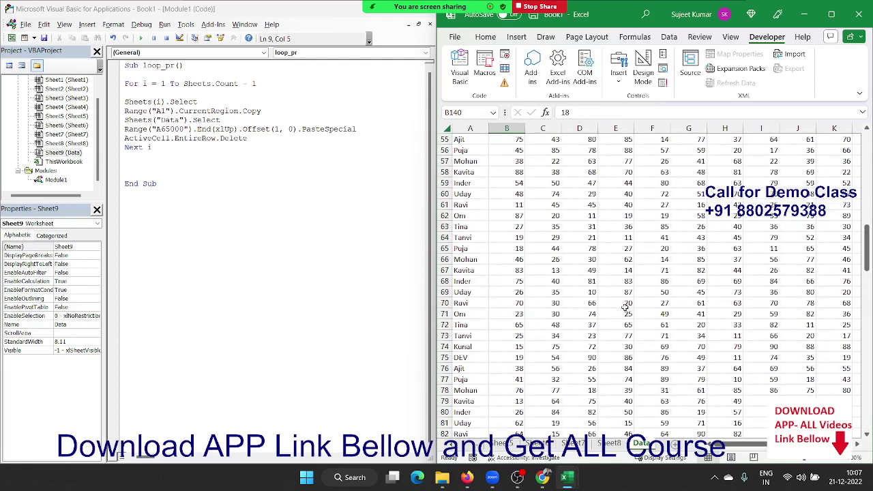
{"action": "scroll", "coordinate": [625, 308], "scroll_direction": "up", "scroll_amount": 9}
{"action": "scroll", "coordinate": [625, 308], "scroll_direction": "up", "scroll_amount": 9}
{"action": "left_click", "coordinate": [509, 191]}
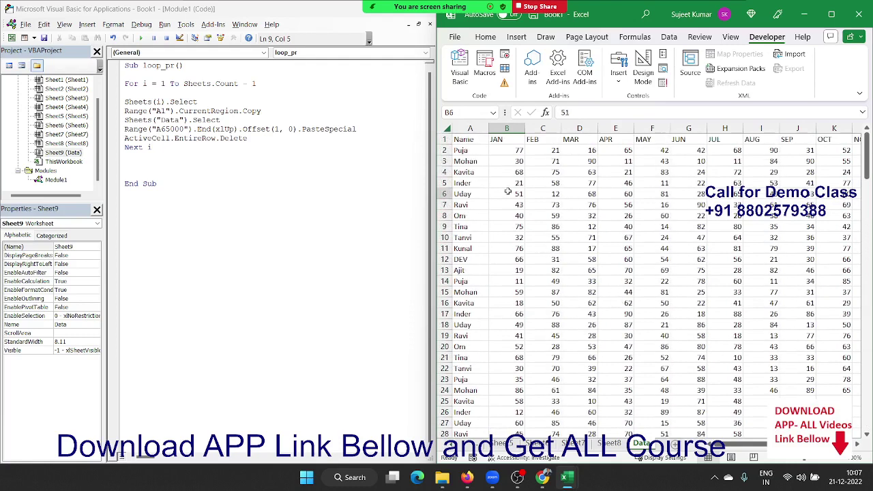
{"action": "left_click", "coordinate": [557, 182]}
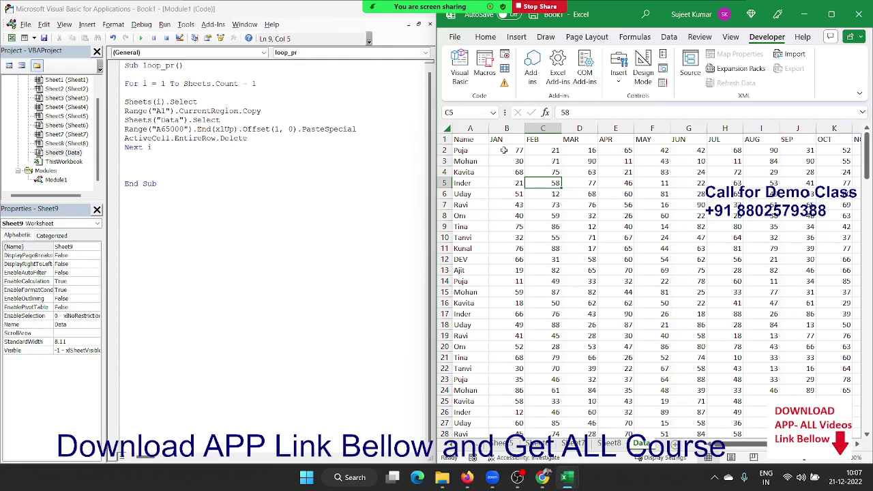
- Delete all stacked data from A2 downward, leaving only the header row
{"action": "left_click", "coordinate": [479, 150]}
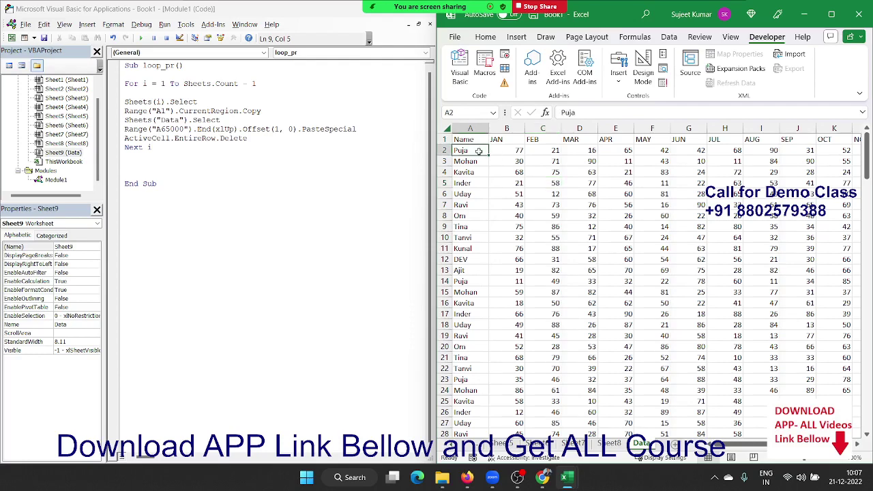
{"action": "key", "text": "ctrl+shift+Right"}
{"action": "key", "text": "ctrl+shift+Down"}
{"action": "key", "text": "Delete"}
{"action": "key", "text": "ctrl+Home"}
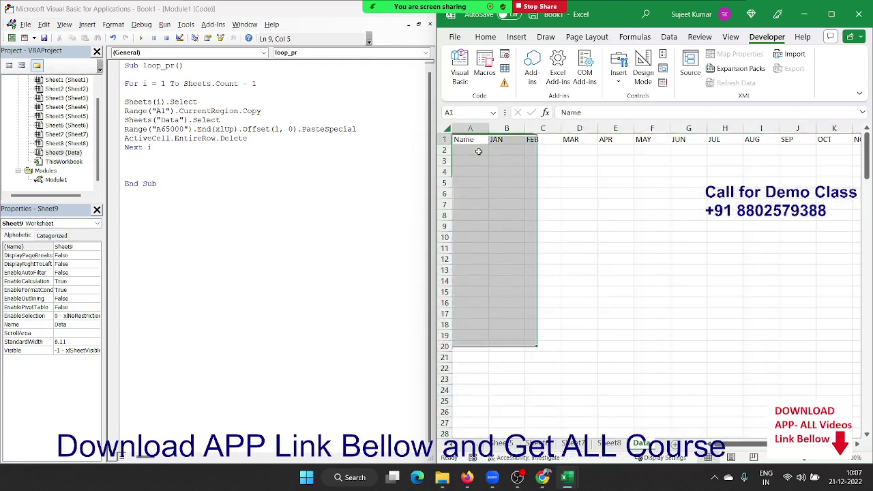
- Run loop_pr again and switch to the workbook to view the stacked rows
{"action": "left_click", "coordinate": [201, 163]}
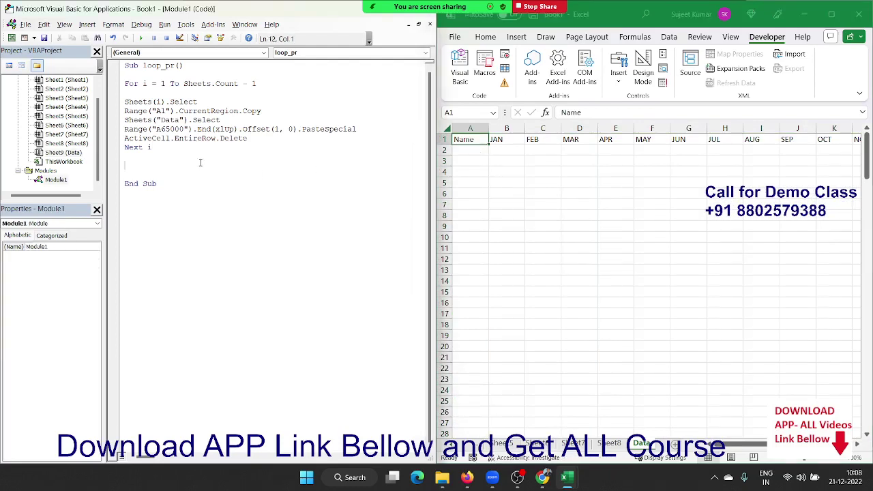
{"action": "left_click", "coordinate": [141, 38]}
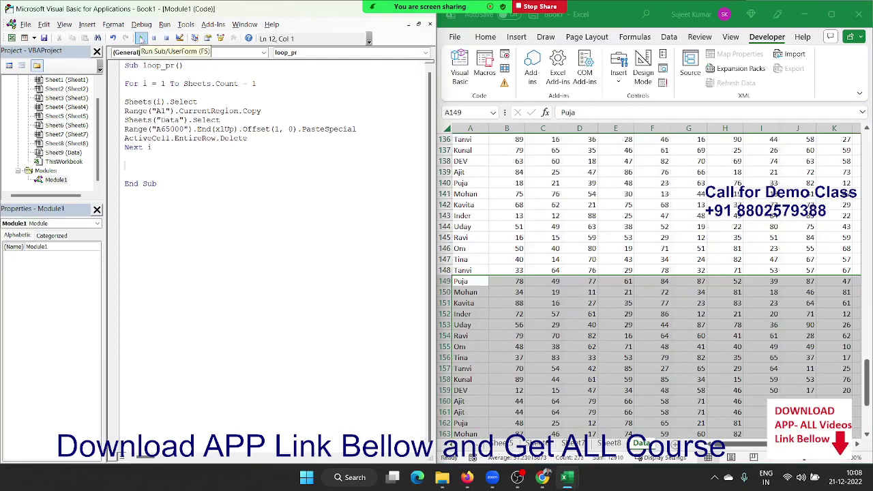
{"action": "key", "text": "Down"}
{"action": "key", "text": "Down"}
{"action": "left_click", "coordinate": [583, 279]}
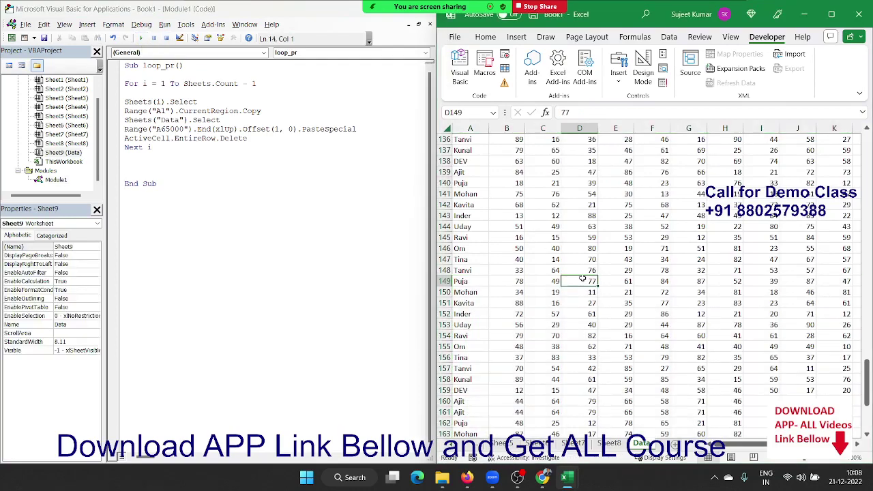
- Select everything from A2 to the last used cell, delete it, and return to A1
{"action": "key", "text": "ctrl+Up"}
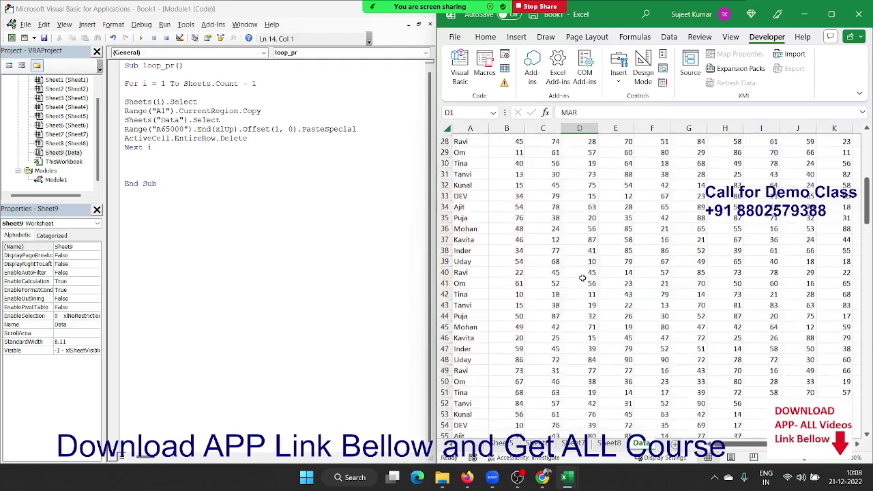
{"action": "key", "text": "Left"}
{"action": "key", "text": "Left"}
{"action": "key", "text": "Left"}
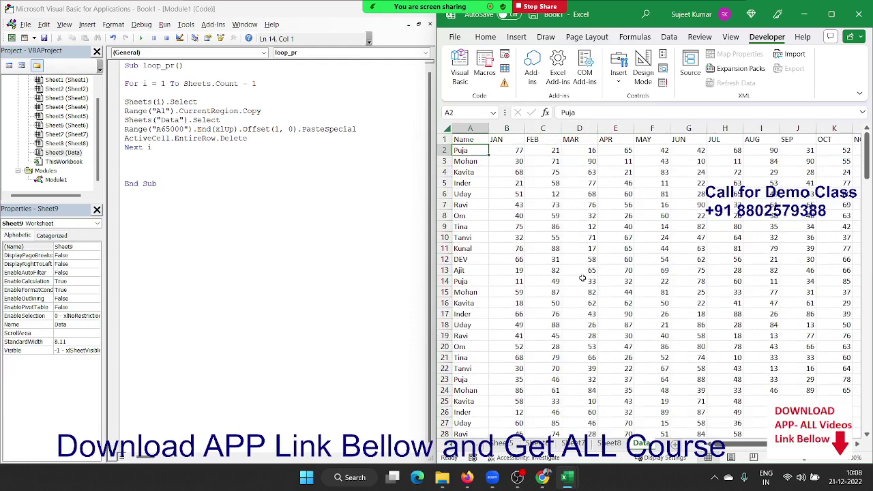
{"action": "key", "text": "Down"}
{"action": "key", "text": "ctrl+shift+End"}
{"action": "key", "text": "Delete"}
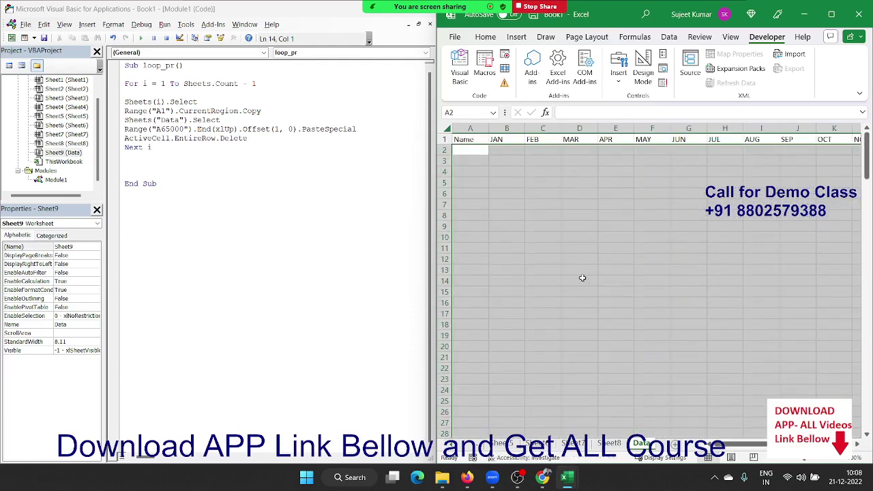
{"action": "key", "text": "ctrl+Home"}
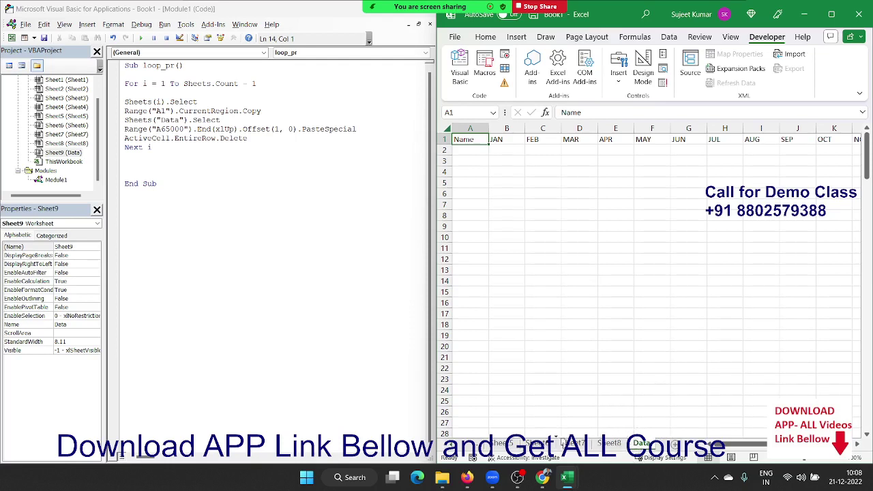
- Move the Data sheet between Sheet6 and Sheet7 and drop '- 1' so the loop runs To Sheets.Count
{"action": "left_click_drag", "start_coordinate": [556, 439], "coordinate": [564, 446]}
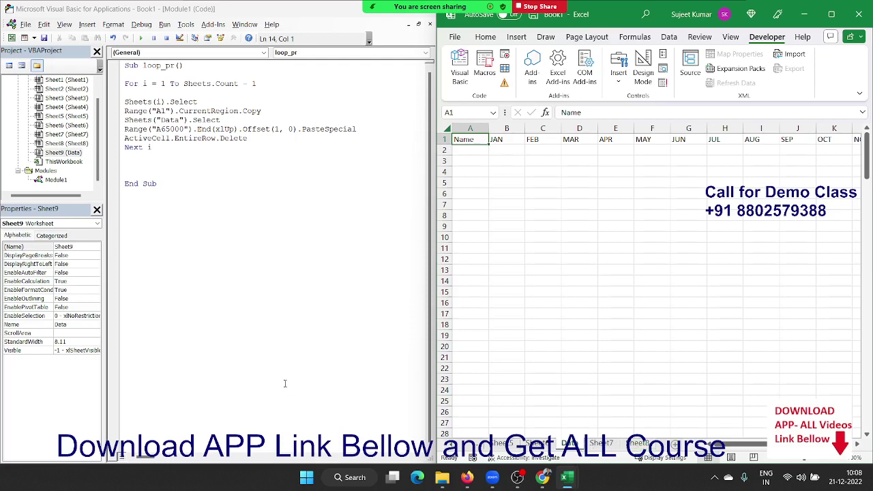
{"action": "left_click_drag", "start_coordinate": [163, 156], "coordinate": [118, 91]}
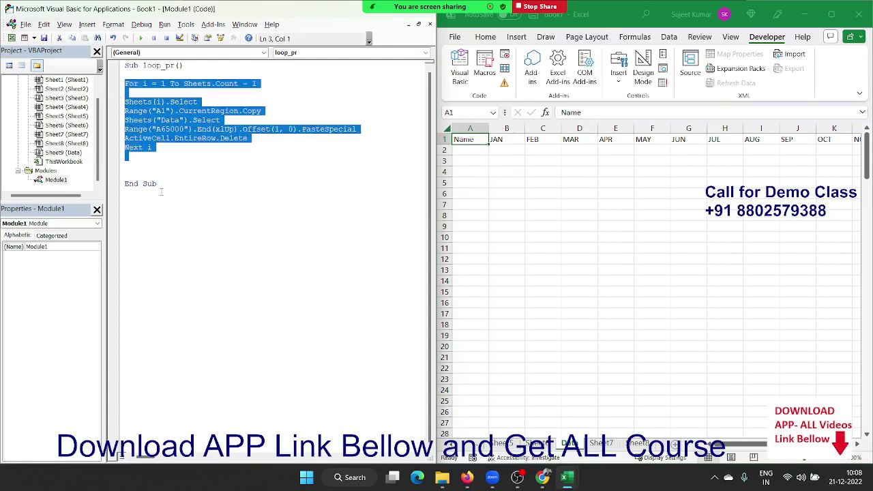
{"action": "left_click", "coordinate": [198, 166]}
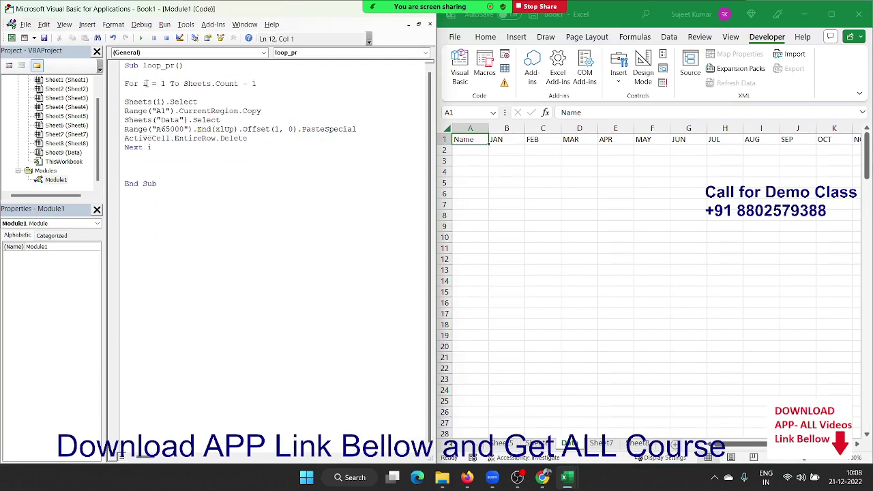
{"action": "left_click_drag", "start_coordinate": [184, 83], "coordinate": [235, 83]}
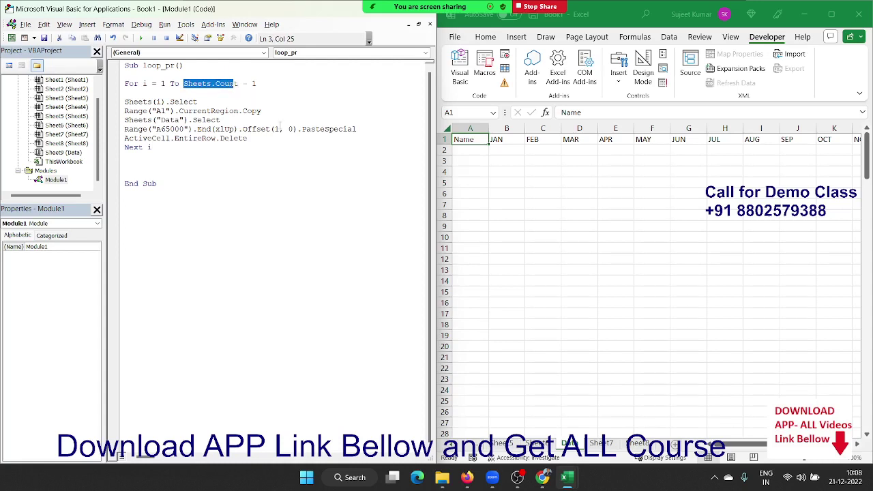
{"action": "left_click_drag", "start_coordinate": [292, 83], "coordinate": [151, 84]}
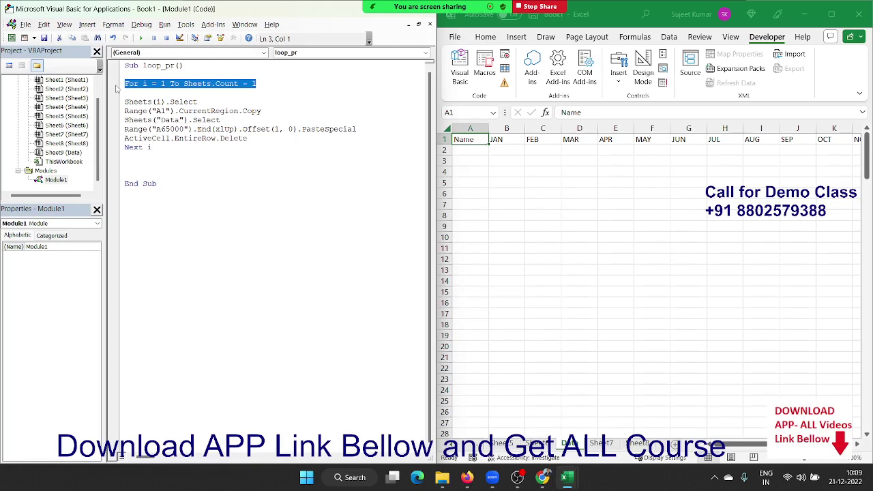
{"action": "left_click", "coordinate": [269, 84]}
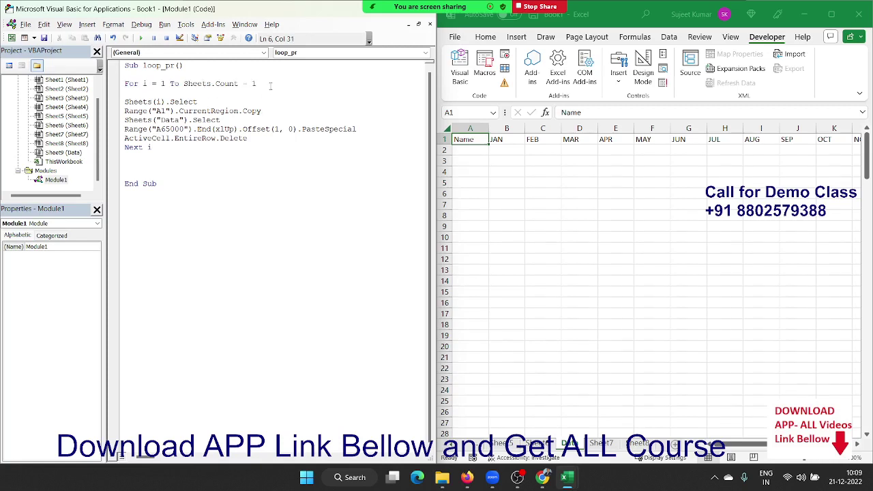
{"action": "key", "text": "BackSpace"}
{"action": "key", "text": "BackSpace"}
{"action": "key", "text": "BackSpace"}
{"action": "key", "text": "BackSpace"}
- Add blank lines and start typing 'dim sn as Stri' under the Sub loop_pr line
{"action": "key", "text": "Return"}
{"action": "key", "text": "Return"}
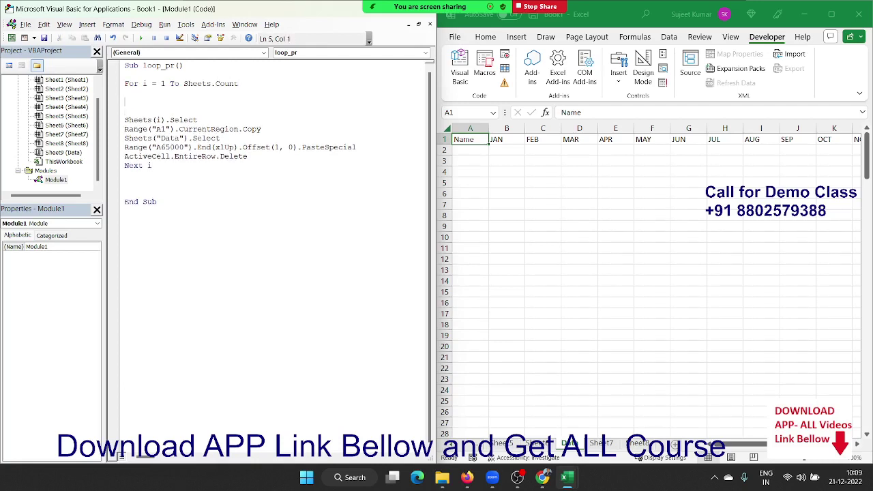
{"action": "left_click", "coordinate": [125, 74]}
{"action": "key", "text": "Return"}
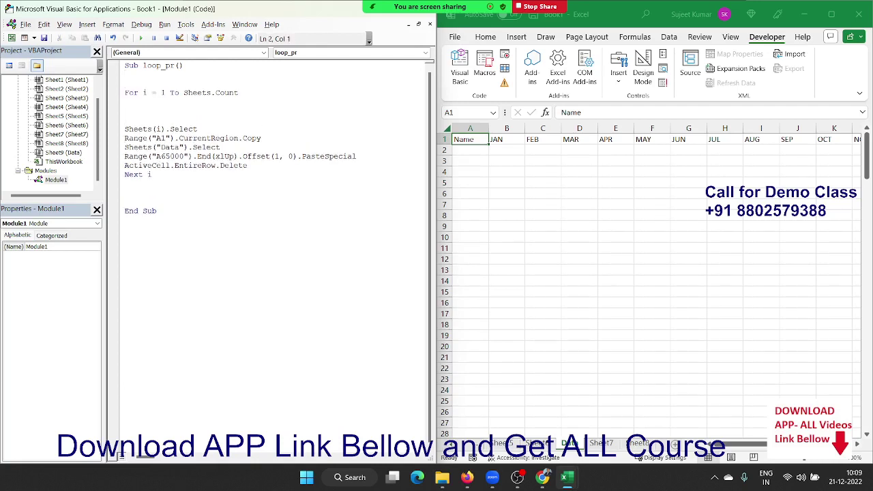
{"action": "type", "text": "dim "}
{"action": "type", "text": "sn "}
{"action": "type", "text": "as "}
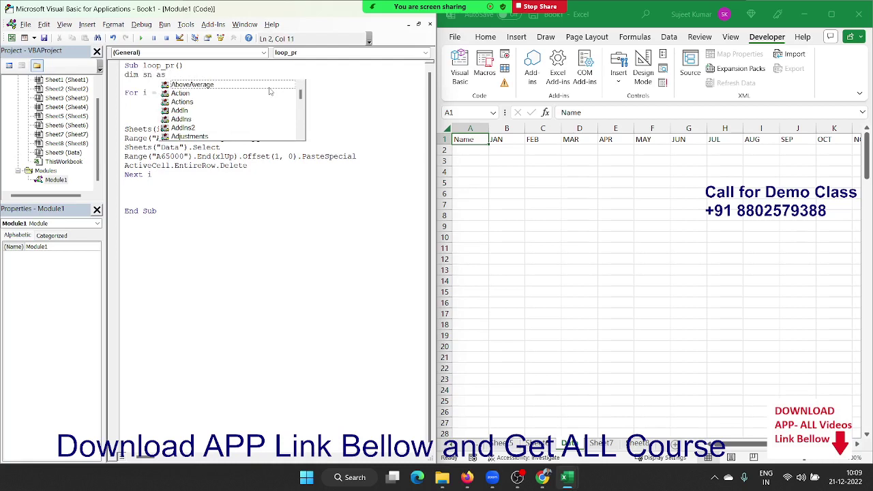
{"action": "type", "text": "Stri"}
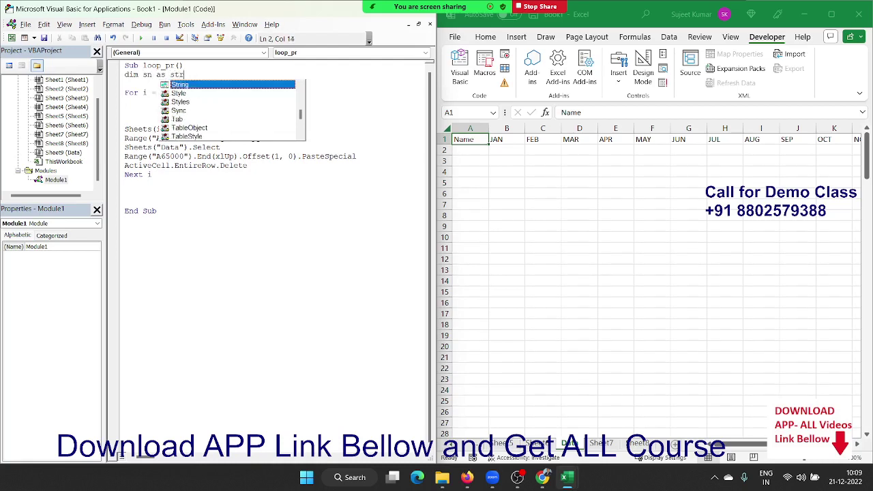
- Complete Dim sn As String and add sn = Sheets(i).Name as the loop's first line
{"action": "key", "text": "Tab"}
{"action": "key", "text": "Down"}
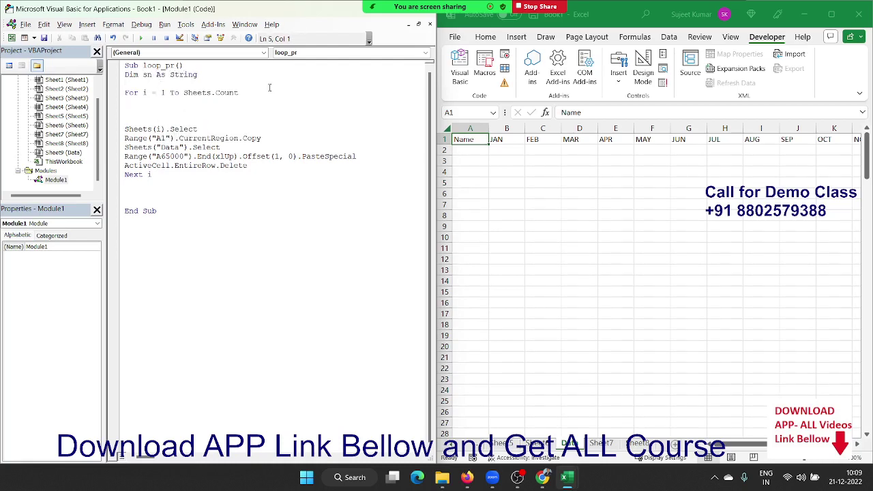
{"action": "type", "text": "sn="}
{"action": "type", "text": "sheets"}
{"action": "type", "text": "(i"}
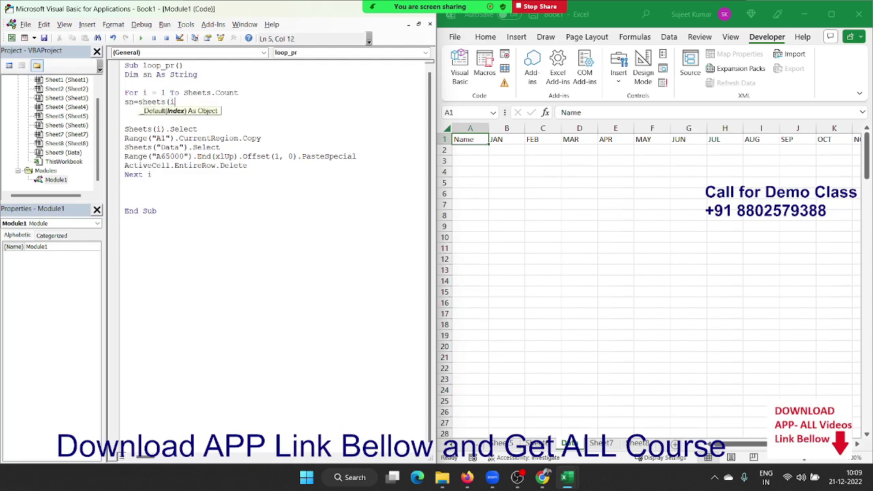
{"action": "type", "text": ")"}
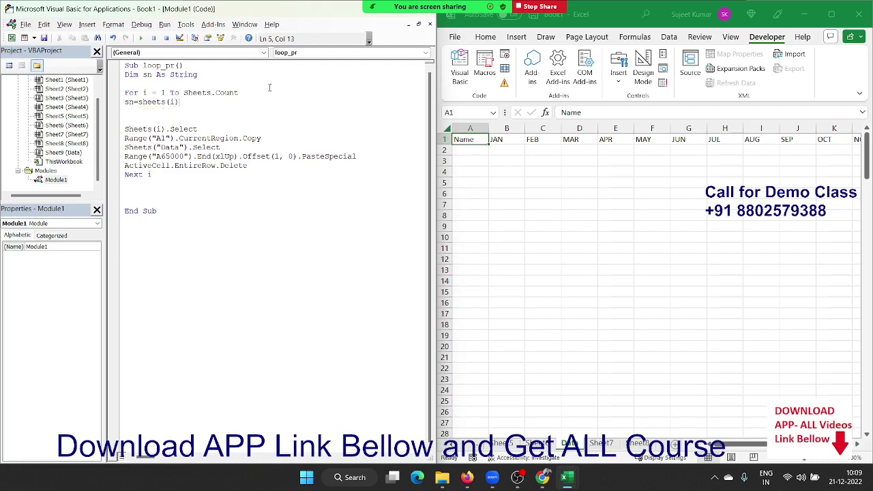
{"action": "type", "text": "."}
{"action": "type", "text": "n"}
{"action": "type", "text": "ame"}
{"action": "key", "text": "Return"}
- Enclose the copy, paste and row-delete lines in If sn <> "Data" Then … End If
{"action": "left_click", "coordinate": [125, 119]}
{"action": "type", "text": "if "}
{"action": "type", "text": "sn"}
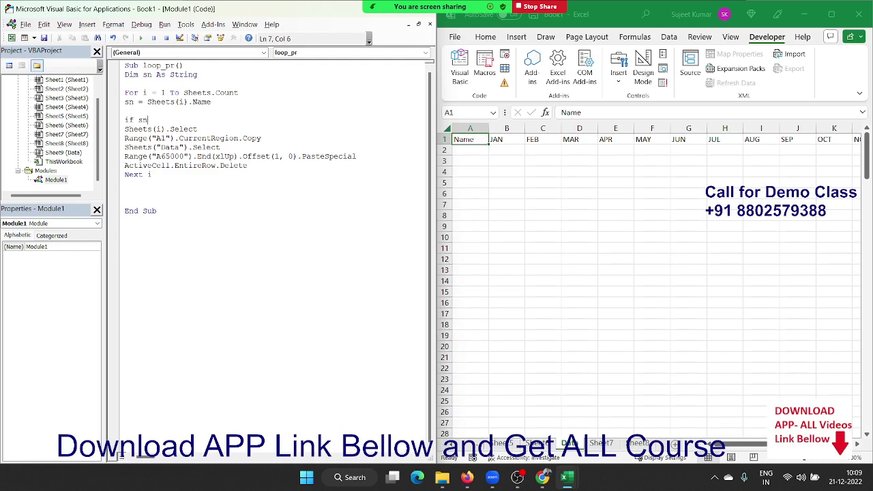
{"action": "type", "text": "<>"}
{"action": "type", "text": "\"Data\""}
{"action": "type", "text": " then"}
{"action": "key", "text": "Down"}
{"action": "key", "text": "Down"}
{"action": "key", "text": "Down"}
{"action": "key", "text": "Down"}
{"action": "left_click", "coordinate": [139, 175]}
{"action": "key", "text": "Return"}
{"action": "key", "text": "Return"}
{"action": "key", "text": "Return"}
{"action": "key", "text": "Up"}
{"action": "key", "text": "Up"}
{"action": "key", "text": "Up"}
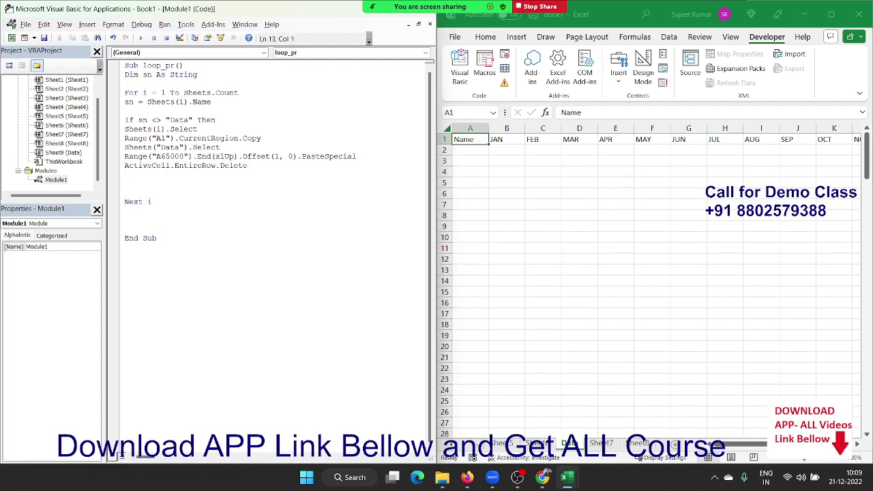
{"action": "type", "text": "end "}
{"action": "type", "text": "if"}
{"action": "left_click", "coordinate": [125, 183]}
- Run the updated loop_pr and scroll the Data sheet to check rows stacked past row 155
{"action": "left_click", "coordinate": [251, 128]}
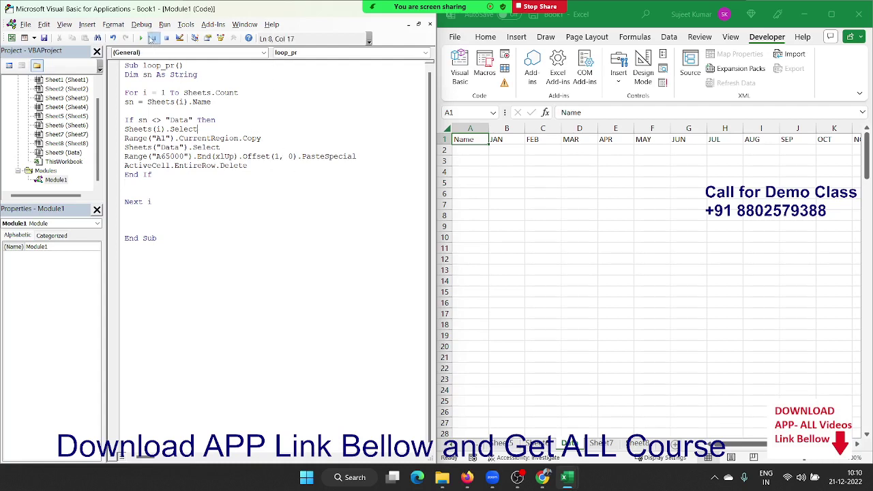
{"action": "left_click", "coordinate": [141, 38]}
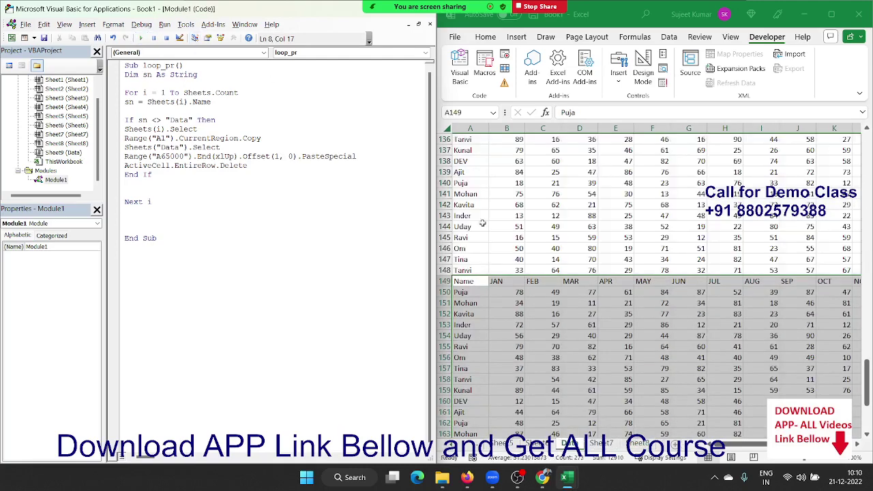
{"action": "scroll", "coordinate": [630, 317], "scroll_direction": "up", "scroll_amount": 10}
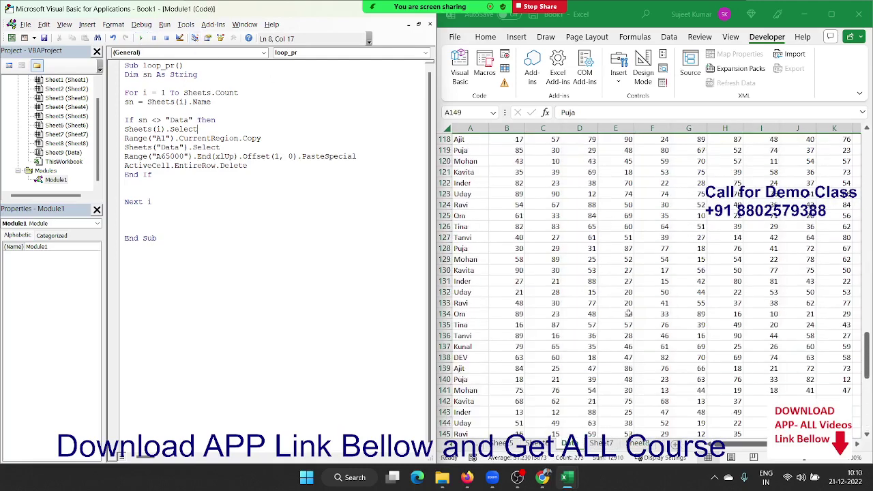
{"action": "scroll", "coordinate": [628, 311], "scroll_direction": "up", "scroll_amount": 10}
{"action": "scroll", "coordinate": [624, 304], "scroll_direction": "up", "scroll_amount": 10}
{"action": "scroll", "coordinate": [621, 297], "scroll_direction": "up", "scroll_amount": 10}
{"action": "scroll", "coordinate": [621, 297], "scroll_direction": "up", "scroll_amount": 3}
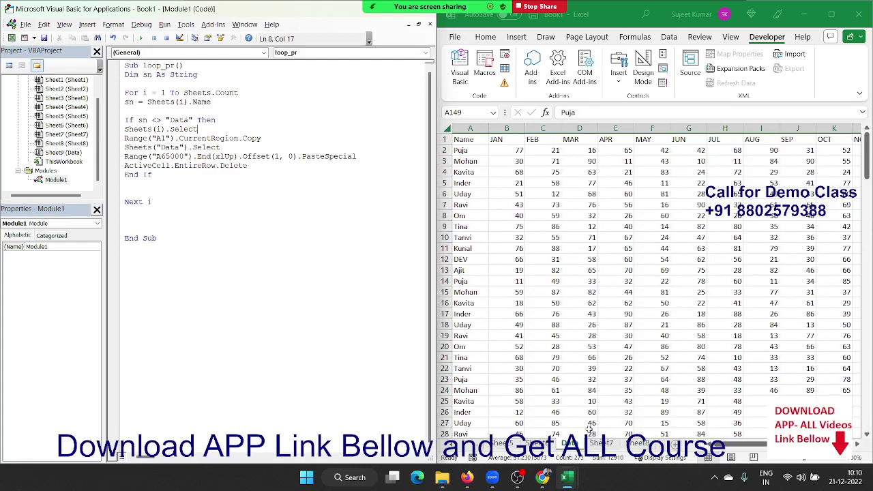
{"action": "scroll", "coordinate": [588, 418], "scroll_direction": "down", "scroll_amount": 3}
{"action": "scroll", "coordinate": [580, 406], "scroll_direction": "down", "scroll_amount": 10}
{"action": "scroll", "coordinate": [572, 393], "scroll_direction": "down", "scroll_amount": 10}
{"action": "scroll", "coordinate": [572, 392], "scroll_direction": "down", "scroll_amount": 5}
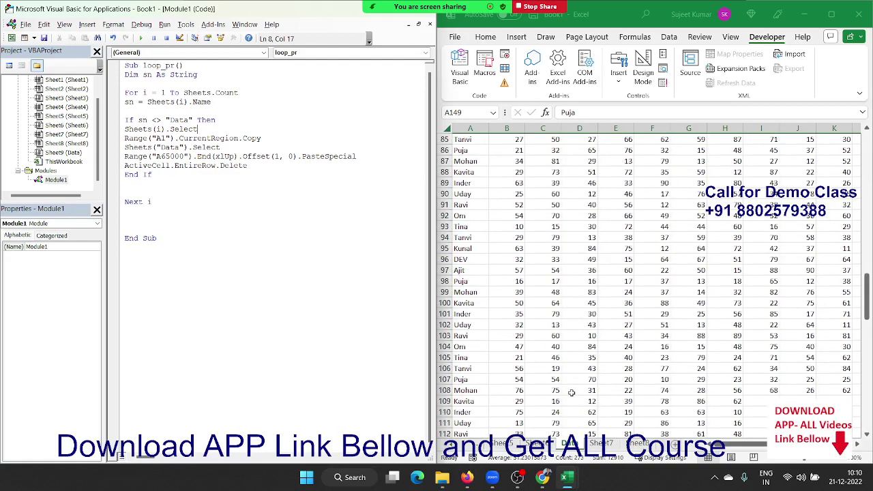
{"action": "scroll", "coordinate": [570, 390], "scroll_direction": "down", "scroll_amount": 5}
{"action": "scroll", "coordinate": [567, 387], "scroll_direction": "down", "scroll_amount": 5}
{"action": "scroll", "coordinate": [566, 386], "scroll_direction": "down", "scroll_amount": 4}
{"action": "scroll", "coordinate": [565, 386], "scroll_direction": "up", "scroll_amount": 1}
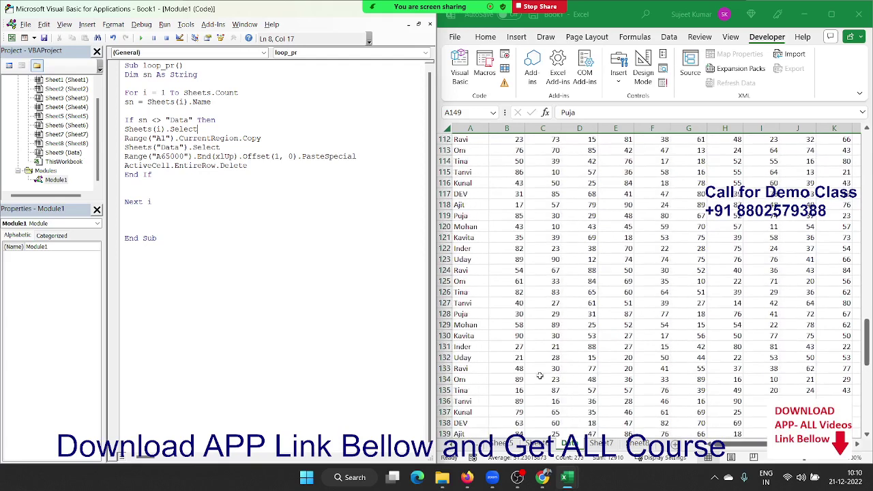
{"action": "scroll", "coordinate": [566, 386], "scroll_direction": "down", "scroll_amount": 2}
{"action": "left_click", "coordinate": [202, 229]}
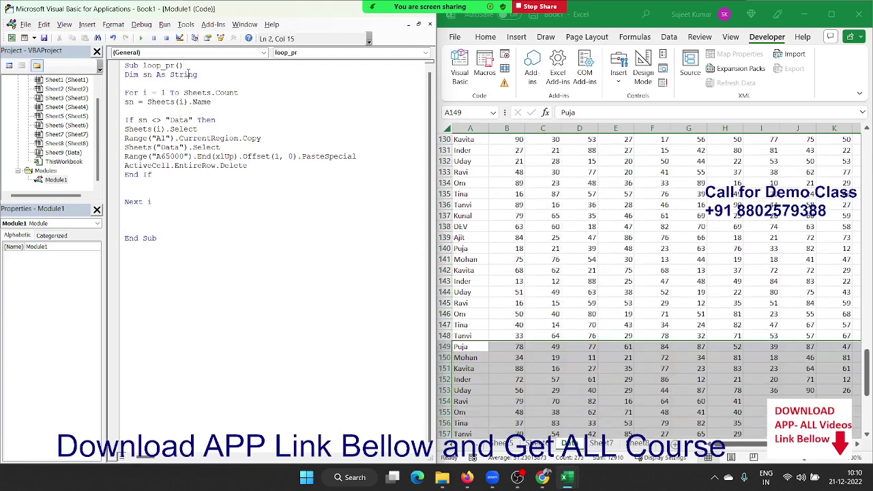
- Declare sn As Worksheet instead of String and remove .Name from the sn = Sheets(i) assignment
{"action": "double_click", "coordinate": [187, 75]}
{"action": "key", "text": "BackSpace"}
{"action": "key", "text": "BackSpace"}
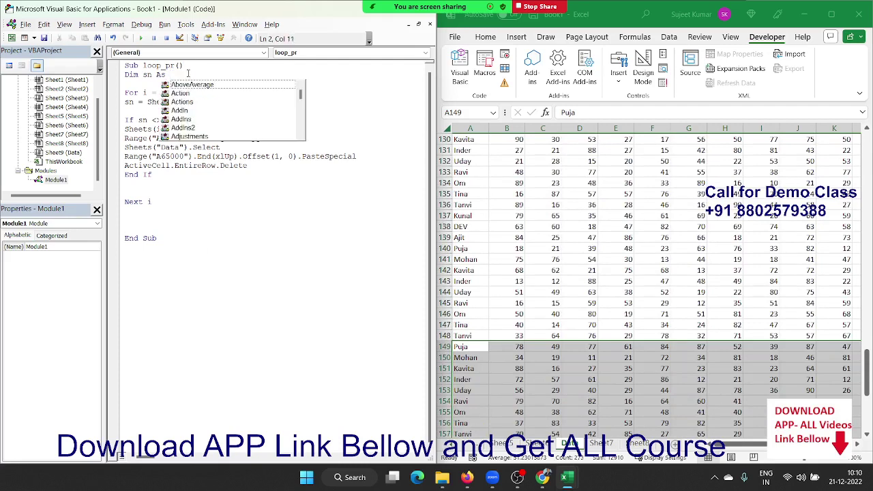
{"action": "type", "text": "worksh"}
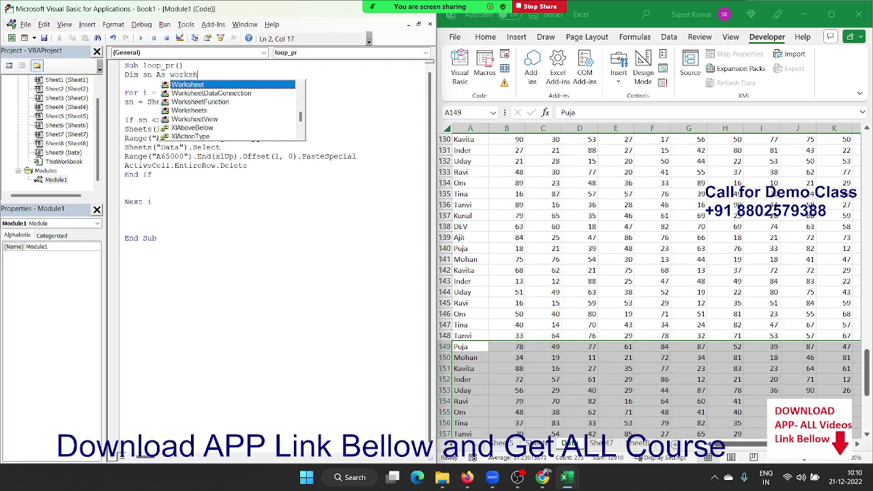
{"action": "key", "text": "Tab"}
{"action": "key", "text": "Down"}
{"action": "key", "text": "Down"}
{"action": "key", "text": "Down"}
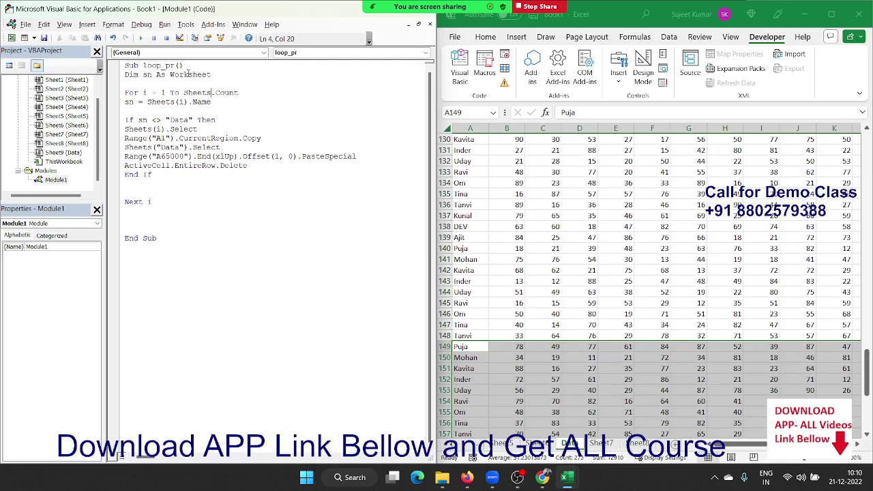
{"action": "key", "text": "Down"}
{"action": "key", "text": "Left"}
{"action": "key", "text": "BackSpace"}
{"action": "key", "text": "BackSpace"}
{"action": "key", "text": "BackSpace"}
{"action": "key", "text": "BackSpace"}
{"action": "key", "text": "BackSpace"}
- Change the condition to sn.Name <> "Data" and replace Sheets(i).Select with sn.Select
{"action": "left_click", "coordinate": [125, 110]}
{"action": "left_click", "coordinate": [191, 120]}
{"action": "left_click", "coordinate": [148, 120]}
{"action": "type", "text": "."}
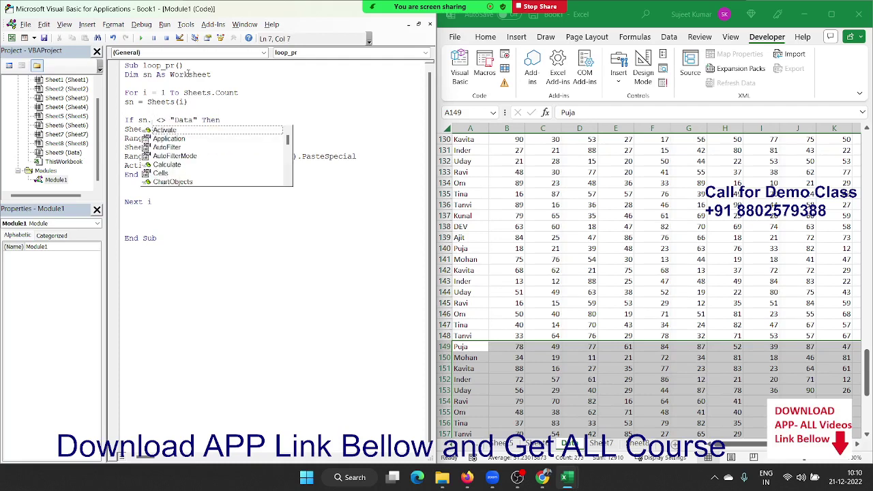
{"action": "type", "text": "n"}
{"action": "key", "text": "Tab"}
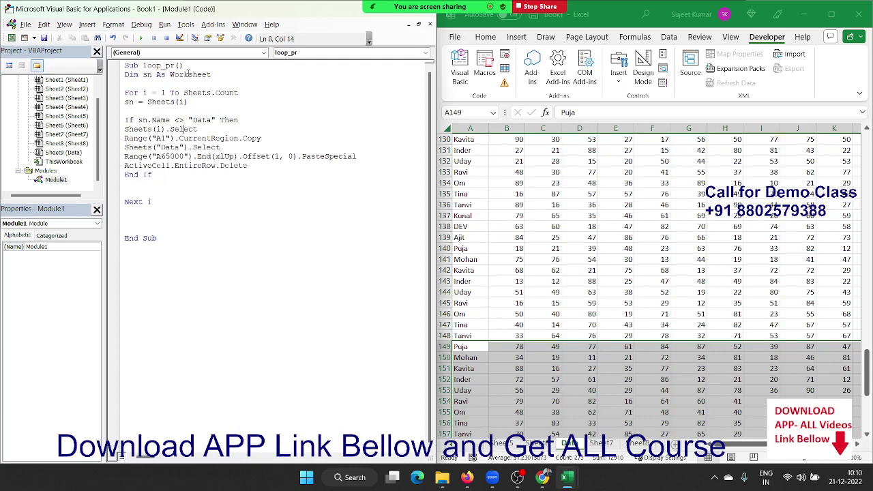
{"action": "key", "text": "Left"}
{"action": "key", "text": "Left"}
{"action": "key", "text": "Left"}
{"action": "key", "text": "shift+Left"}
{"action": "key", "text": "shift+Left"}
{"action": "key", "text": "shift+Left"}
{"action": "key", "text": "shift+Left"}
{"action": "key", "text": "shift+Left"}
{"action": "key", "text": "shift+Left"}
{"action": "key", "text": "shift+Left"}
{"action": "key", "text": "shift+Left"}
{"action": "key", "text": "shift+Left"}
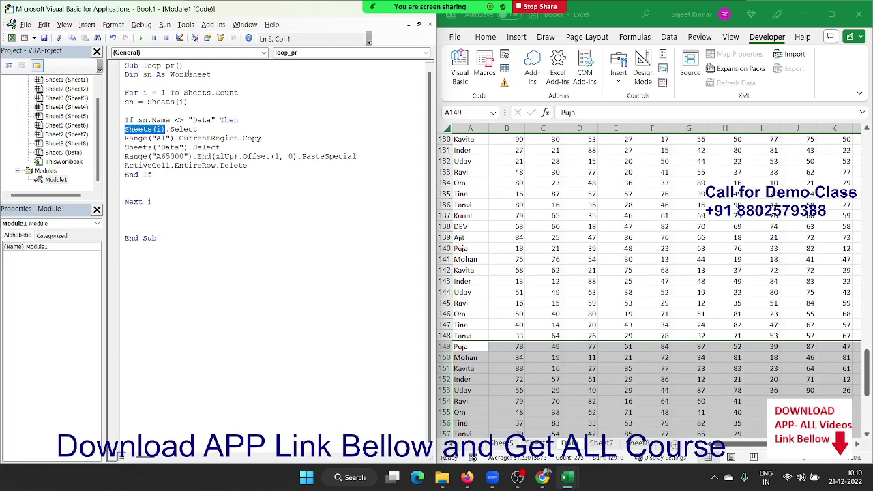
{"action": "type", "text": "sn"}
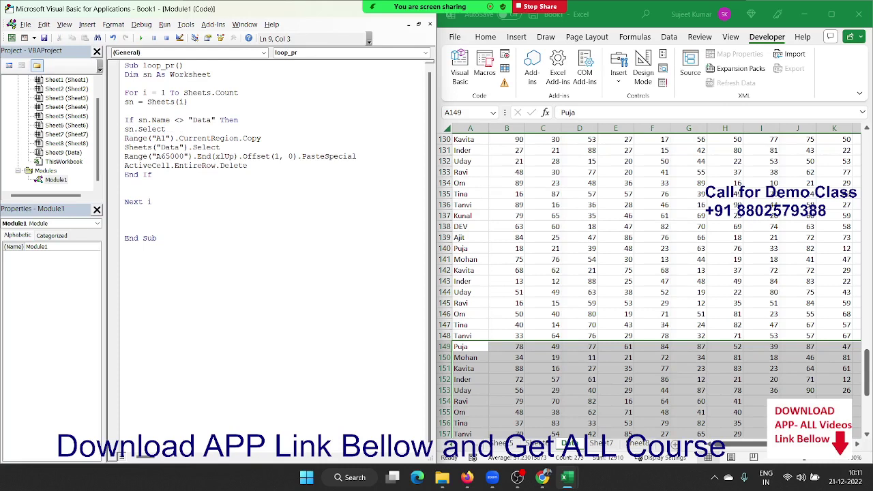
{"action": "key", "text": "Up"}
{"action": "key", "text": "Up"}
{"action": "key", "text": "shift+Down"}
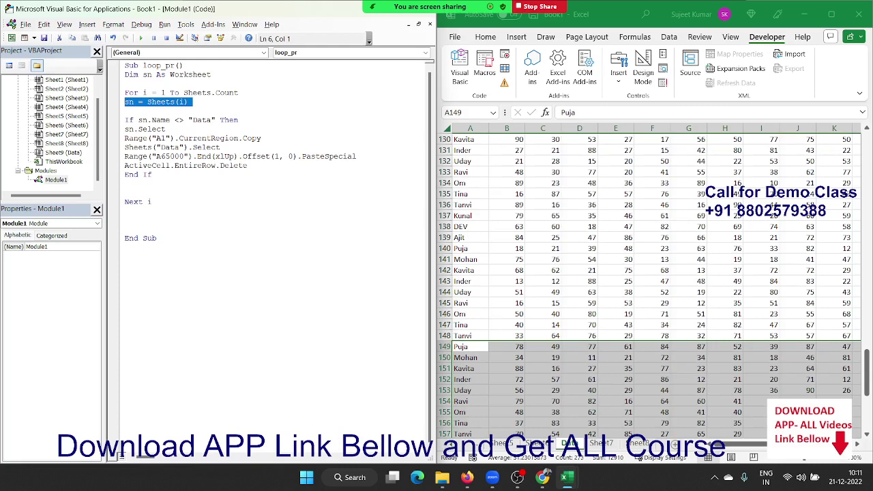
- Begin prefixing the sn = Sheets(i) line with Set, typing 'set' at its start
{"action": "left_click", "coordinate": [125, 83]}
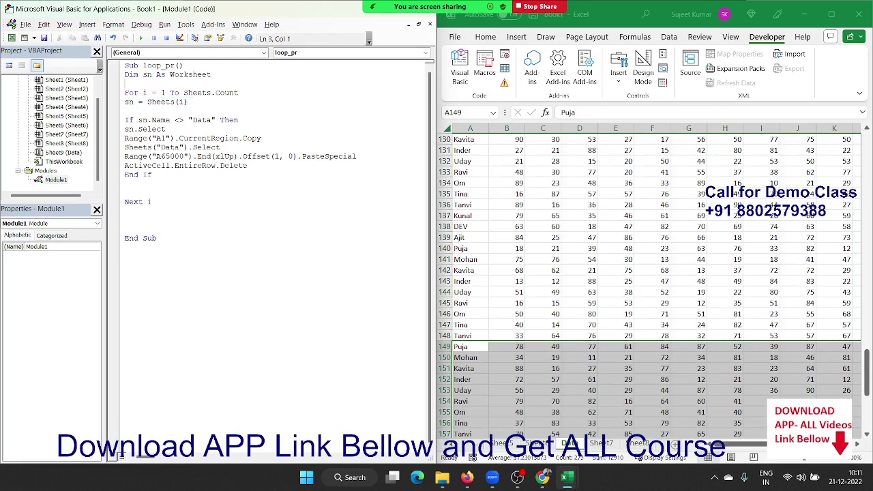
{"action": "key", "text": "shift+Down"}
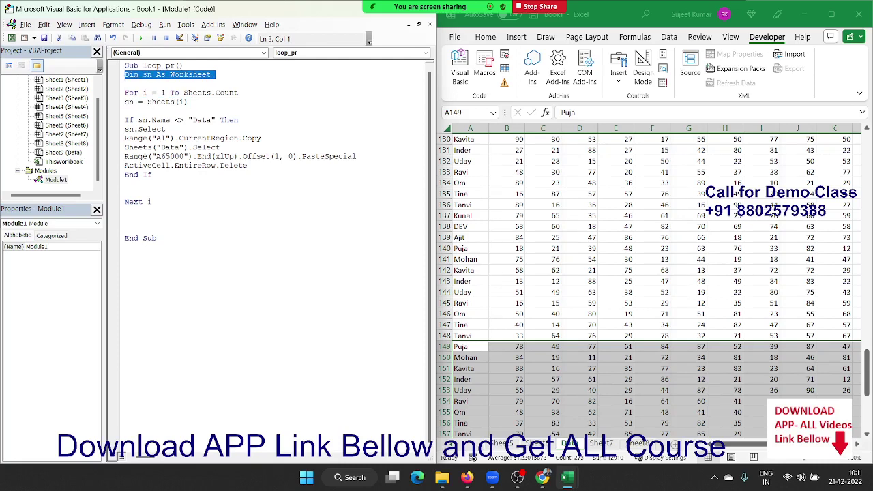
{"action": "key", "text": "Down"}
{"action": "key", "text": "Down"}
{"action": "key", "text": "shift+Down"}
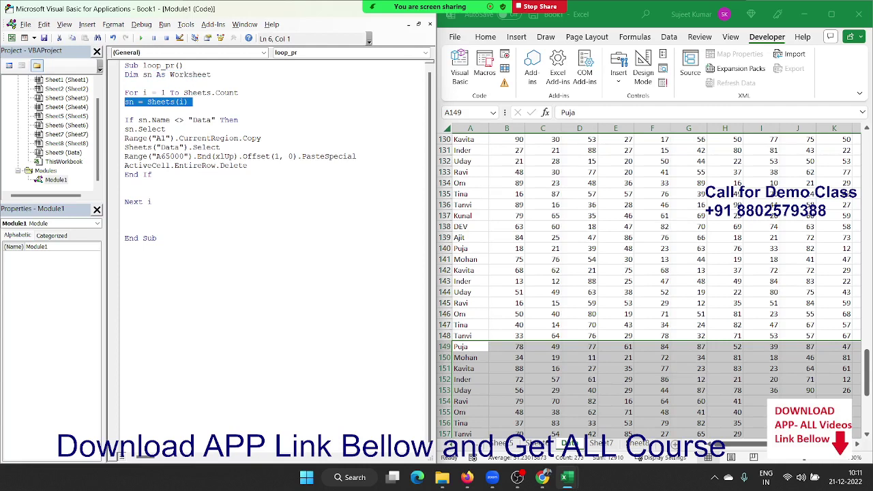
{"action": "key", "text": "shift+Up"}
{"action": "type", "text": "se"}
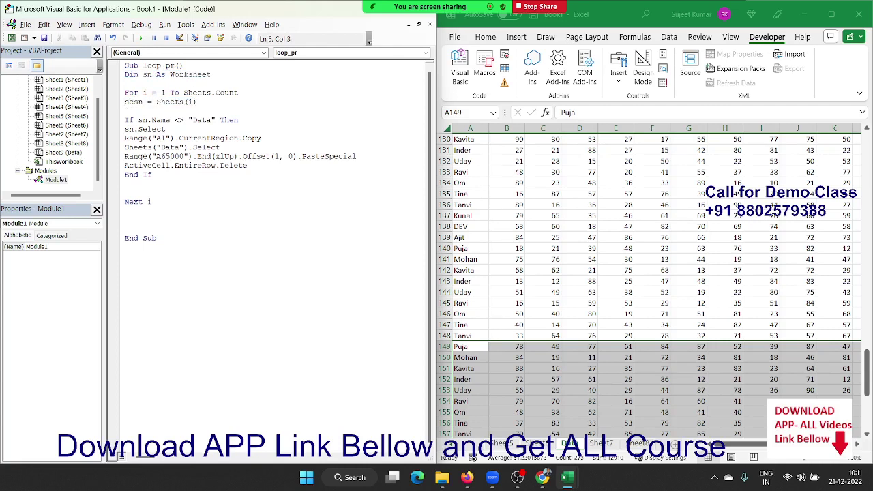
{"action": "type", "text": "t"}
- Clear all the old data rows below the headers on the Data sheet
{"action": "left_click", "coordinate": [519, 303]}
{"action": "key", "text": "ctrl+Home"}
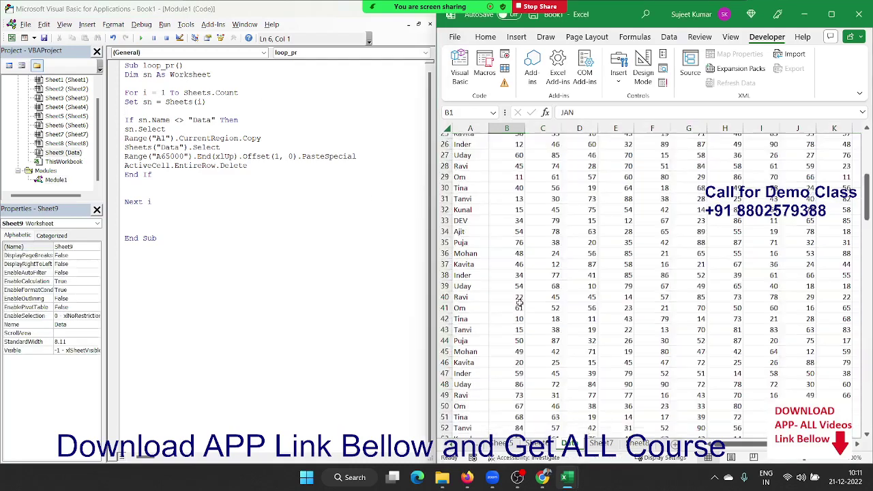
{"action": "key", "text": "Left"}
{"action": "key", "text": "ctrl+shift+Right"}
{"action": "key", "text": "ctrl+shift+Down"}
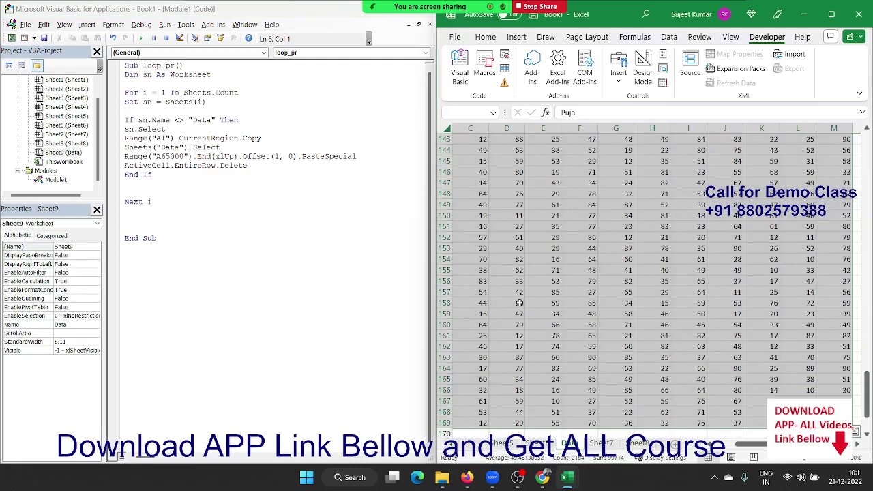
{"action": "key", "text": "Delete"}
{"action": "key", "text": "ctrl+BackSpace"}
{"action": "key", "text": "Up"}
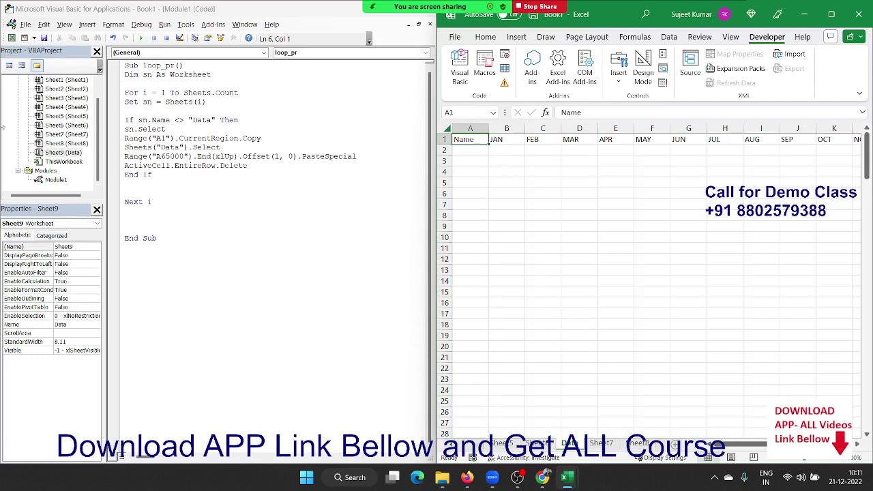
- Run the loop_pr macro to stack every month sheet's records onto Data
{"action": "left_click", "coordinate": [214, 101]}
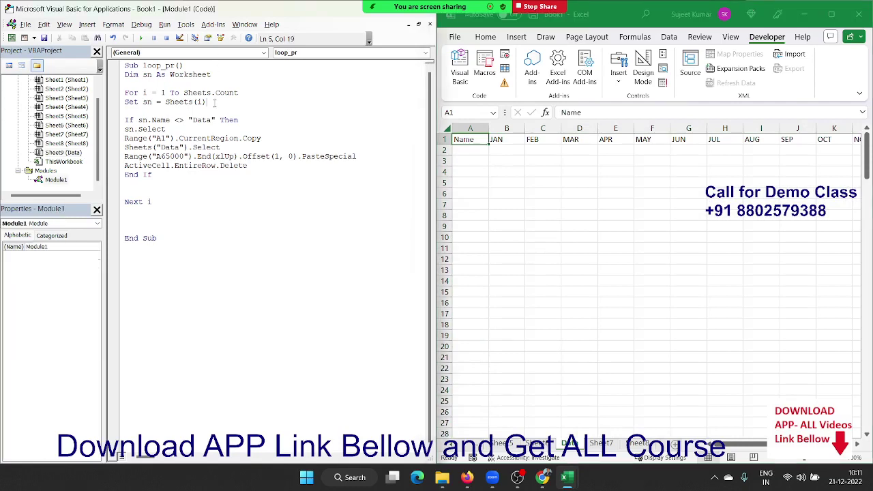
{"action": "left_click", "coordinate": [141, 39]}
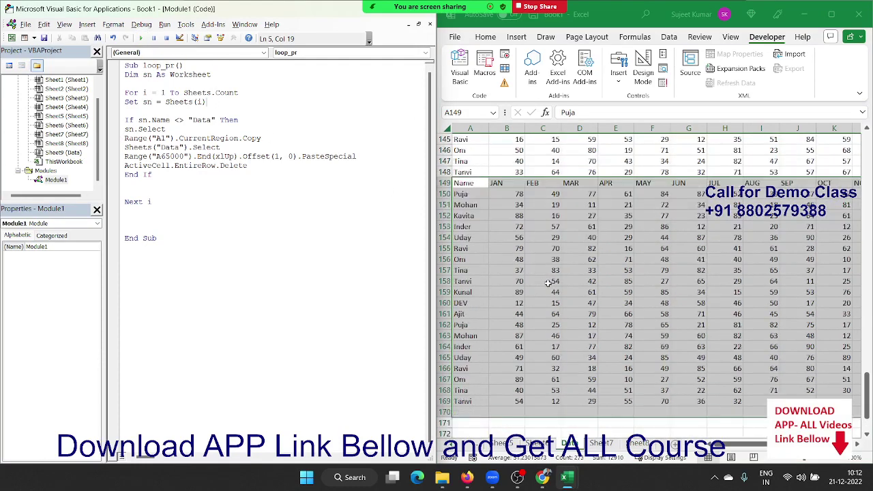
{"action": "scroll", "coordinate": [548, 283], "scroll_direction": "up", "scroll_amount": 4}
{"action": "scroll", "coordinate": [548, 283], "scroll_direction": "up", "scroll_amount": 3}
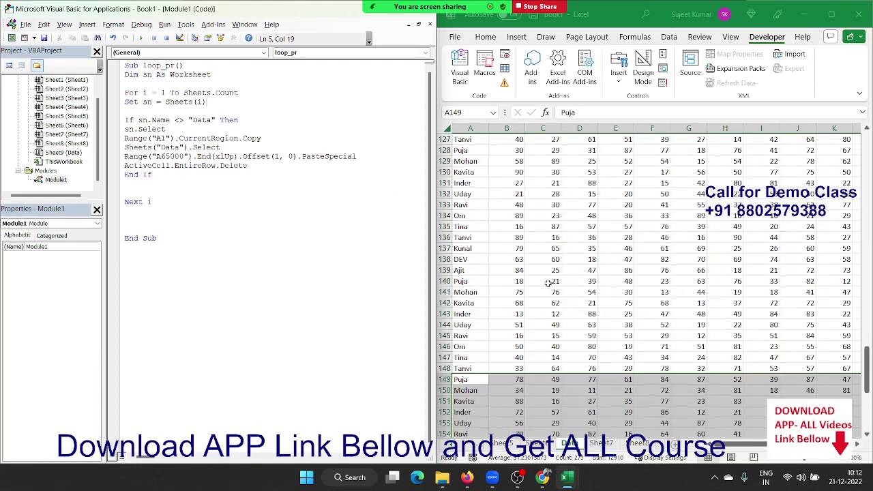
{"action": "scroll", "coordinate": [548, 283], "scroll_direction": "up", "scroll_amount": 6}
{"action": "scroll", "coordinate": [548, 283], "scroll_direction": "up", "scroll_amount": 7}
{"action": "scroll", "coordinate": [548, 283], "scroll_direction": "up", "scroll_amount": 7}
{"action": "scroll", "coordinate": [548, 283], "scroll_direction": "up", "scroll_amount": 7}
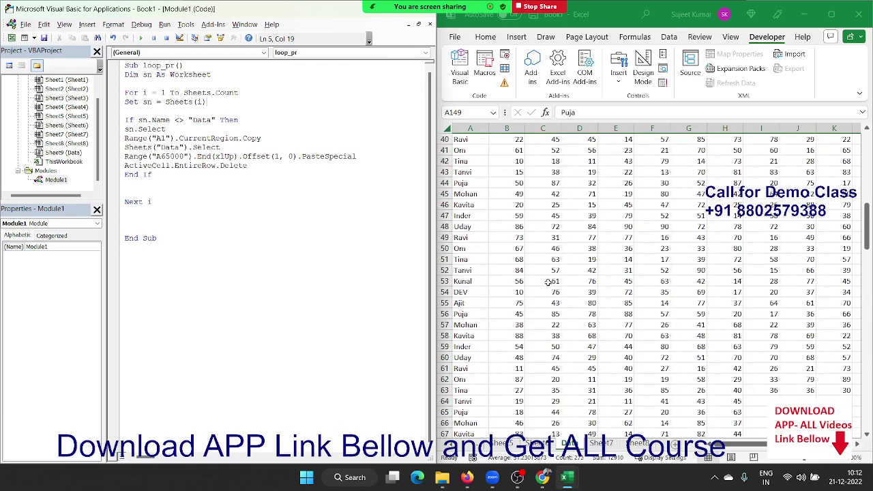
{"action": "scroll", "coordinate": [548, 283], "scroll_direction": "up", "scroll_amount": 7}
{"action": "scroll", "coordinate": [548, 283], "scroll_direction": "up", "scroll_amount": 8}
{"action": "scroll", "coordinate": [548, 283], "scroll_direction": "up", "scroll_amount": 1}
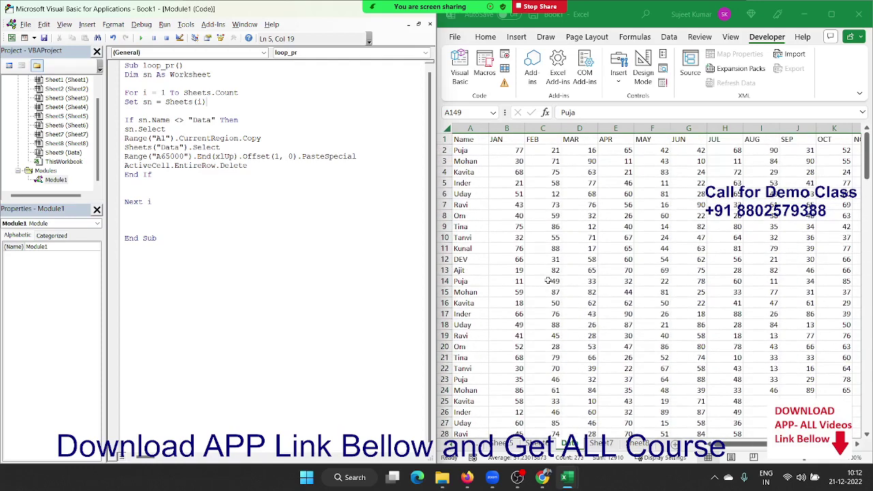
- Check that the stacked data on the Data sheet now reaches row 170
{"action": "left_click", "coordinate": [472, 161]}
{"action": "key", "text": "Up"}
{"action": "key", "text": "ctrl+shift+Right"}
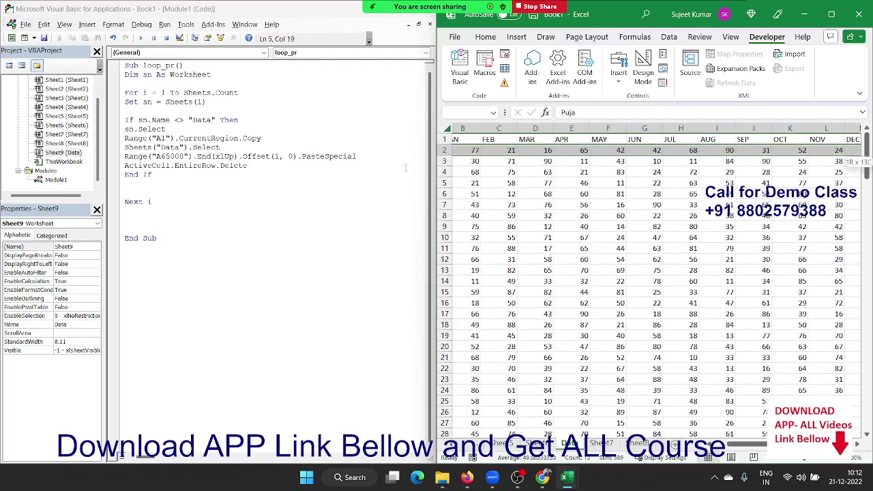
{"action": "key", "text": "ctrl+shift+Down"}
{"action": "key", "text": "ctrl+Home"}
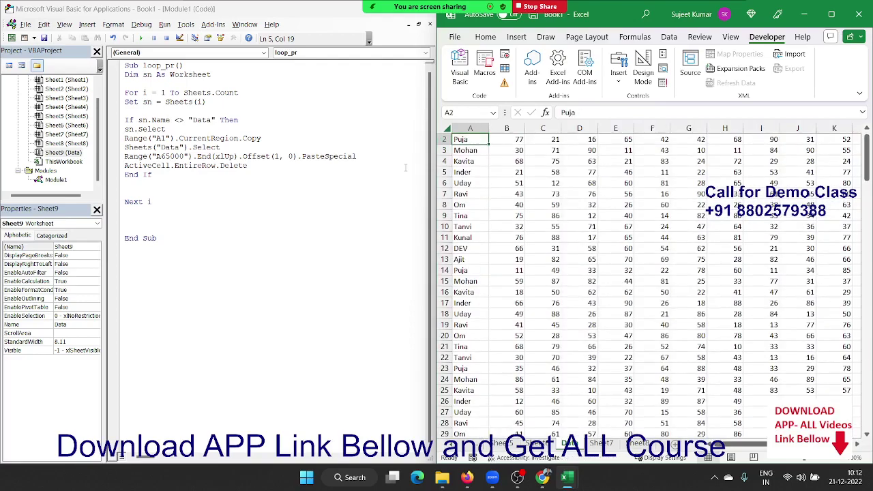
{"action": "key", "text": "Down"}
{"action": "key", "text": "ctrl+shift+Right"}
{"action": "key", "text": "ctrl+shift+Down"}
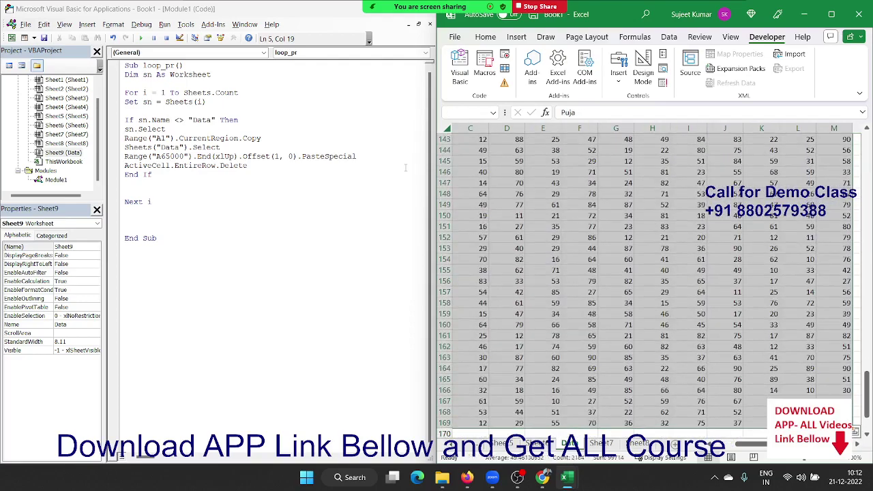
{"action": "key", "text": "ctrl+Home"}
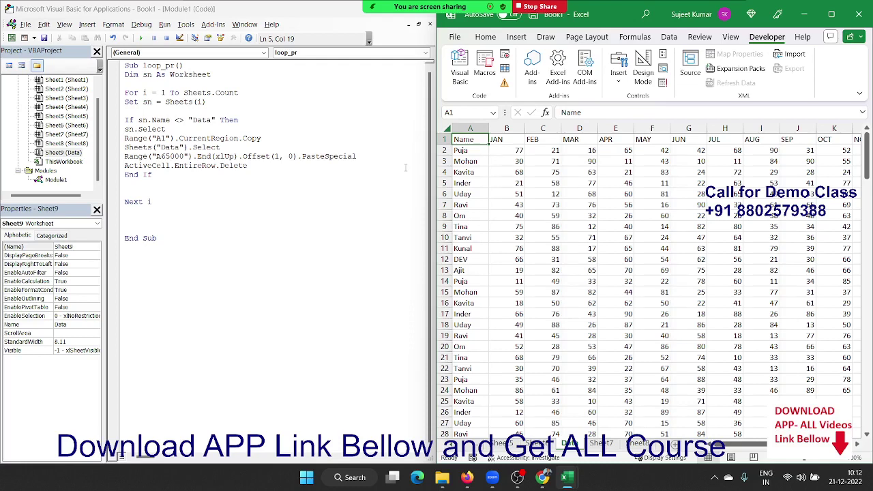
{"action": "key", "text": "Return"}
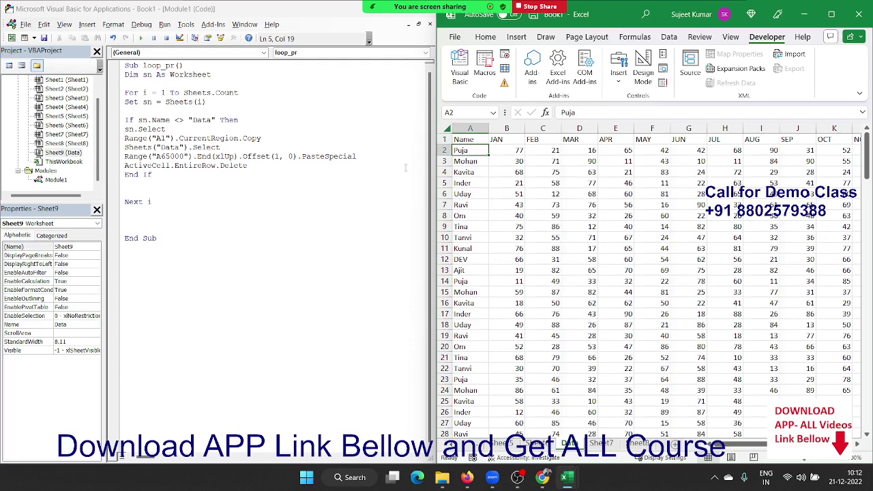
{"action": "key", "text": "ctrl+shift+Down"}
{"action": "key", "text": "ctrl+Home"}
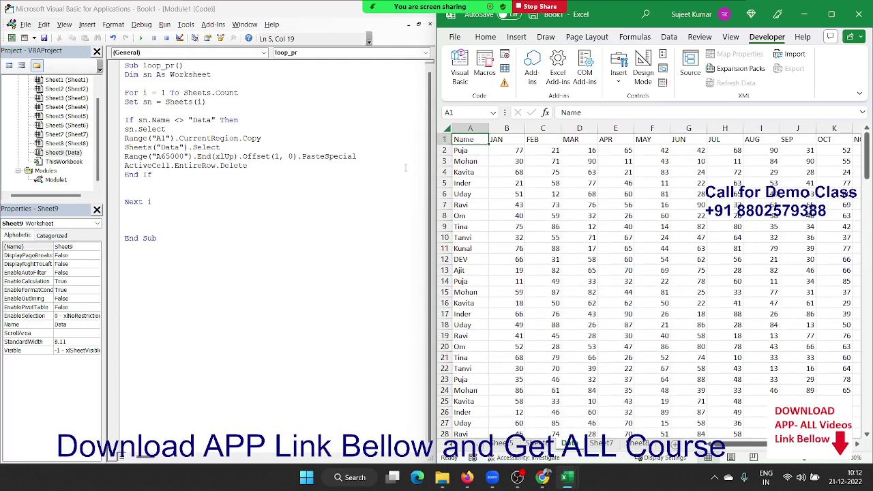
- Review the header row, selecting the month headers JAN to DEC
{"action": "key", "text": "Right"}
{"action": "key", "text": "Right"}
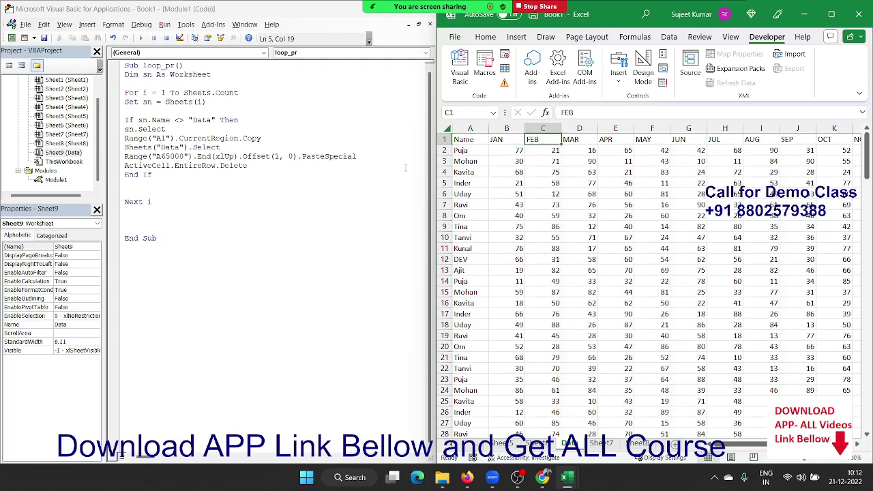
{"action": "key", "text": "Right"}
{"action": "key", "text": "Right"}
{"action": "key", "text": "Right"}
{"action": "key", "text": "Right"}
{"action": "key", "text": "Right"}
{"action": "key", "text": "Right"}
{"action": "key", "text": "Right"}
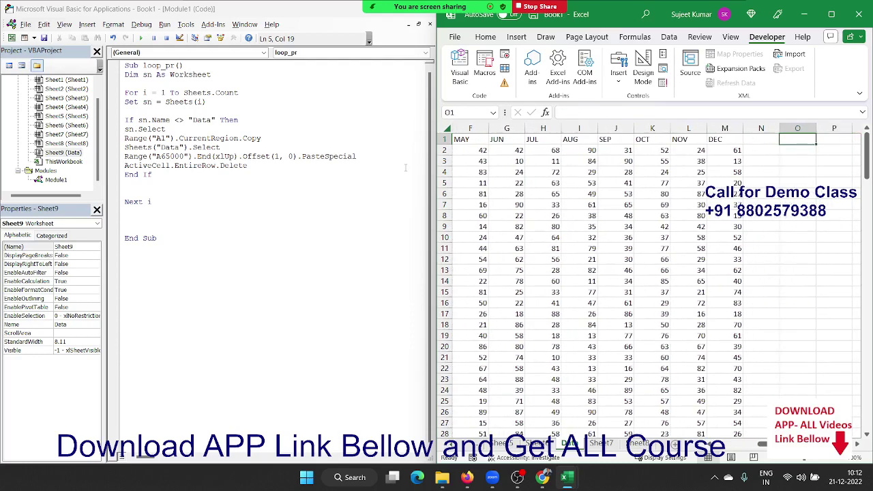
{"action": "key", "text": "ctrl+Home"}
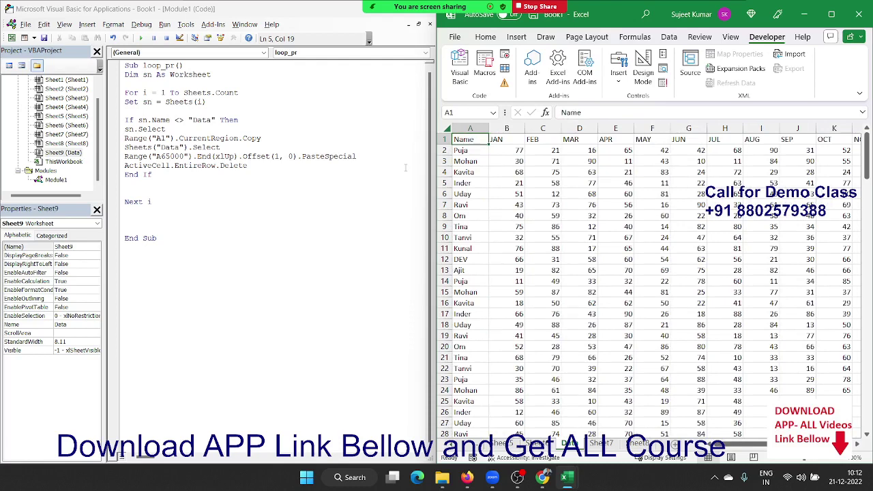
{"action": "key", "text": "Down"}
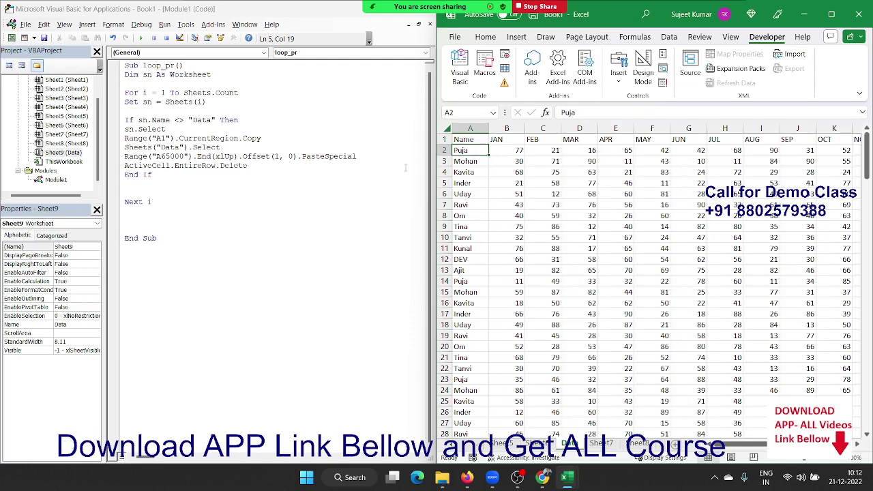
{"action": "key", "text": "Up"}
{"action": "key", "text": "Right"}
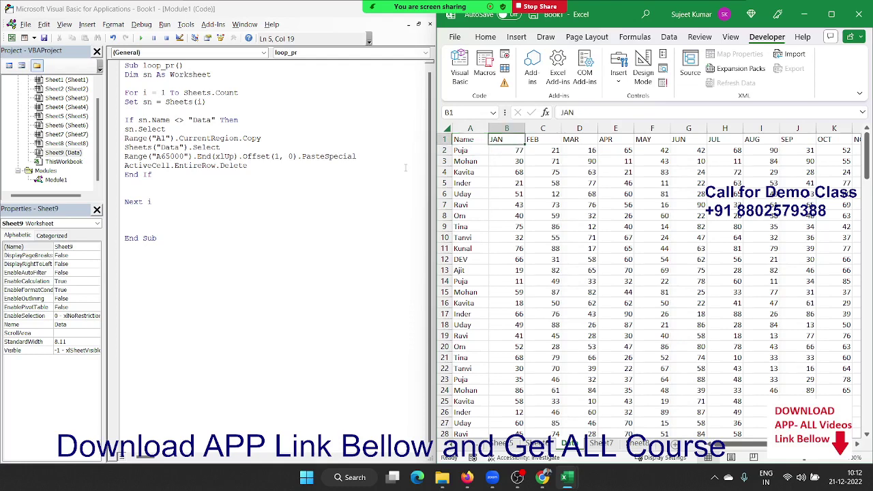
{"action": "key", "text": "ctrl+shift+Right"}
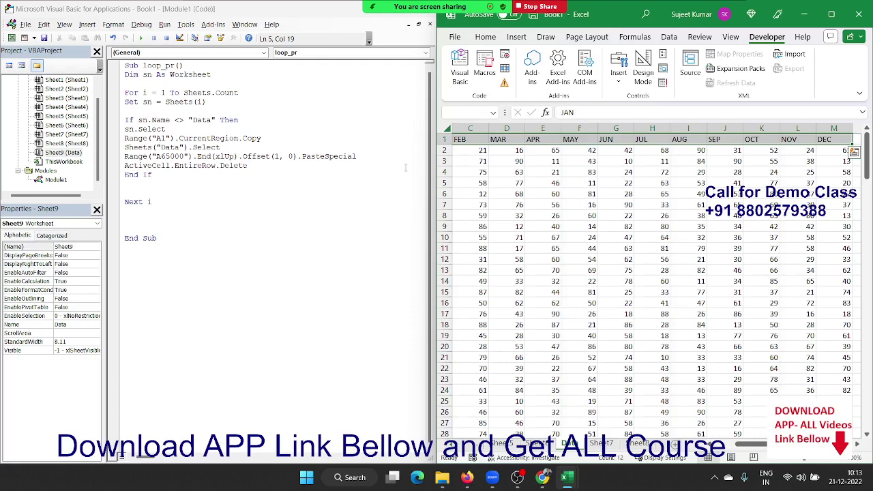
- Enter the heading 'Sheet_Name' in the empty cell N1 after DEC
{"action": "key", "text": "Right"}
{"action": "key", "text": "Right"}
{"action": "key", "text": "Right"}
{"action": "key", "text": "Right"}
{"action": "key", "text": "Right"}
{"action": "key", "text": "Right"}
{"action": "key", "text": "Right"}
{"action": "key", "text": "Right"}
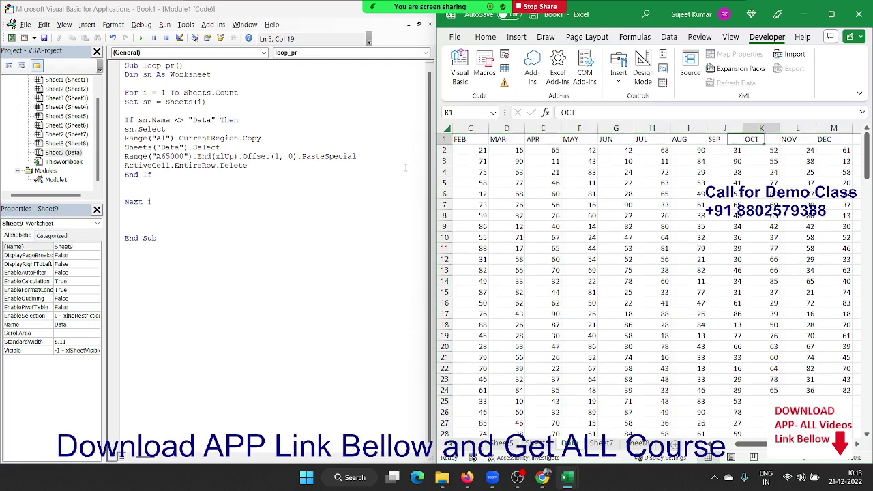
{"action": "key", "text": "Right"}
{"action": "key", "text": "Right"}
{"action": "type", "text": "S"}
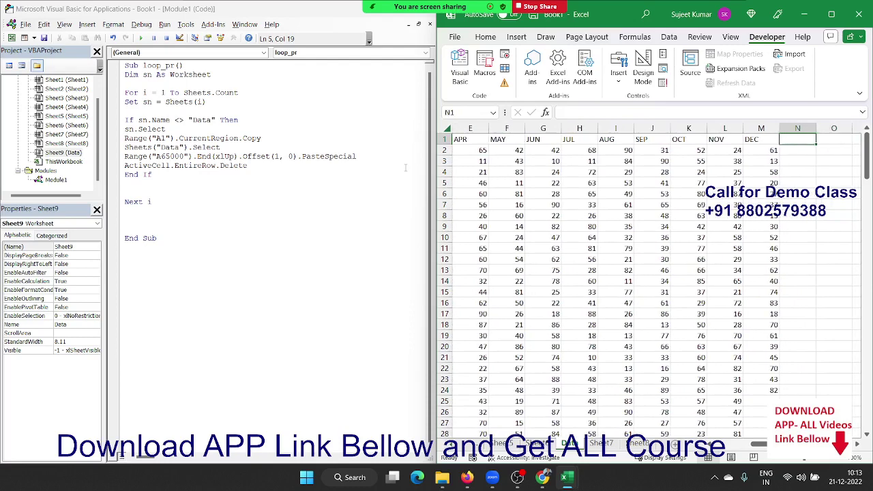
{"action": "type", "text": "heet"}
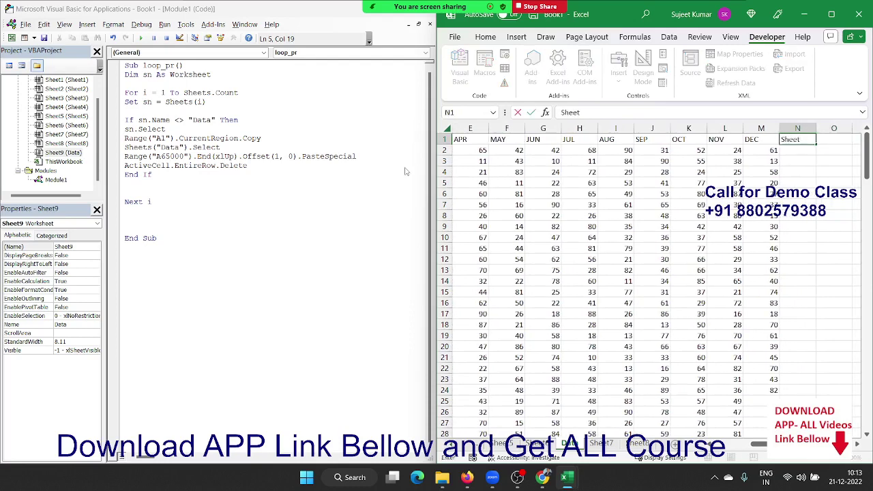
{"action": "type", "text": "_NAme"}
- Select cells N2 to about N12, then run loop_pr again with F5
{"action": "left_click_drag", "start_coordinate": [798, 150], "coordinate": [797, 205]}
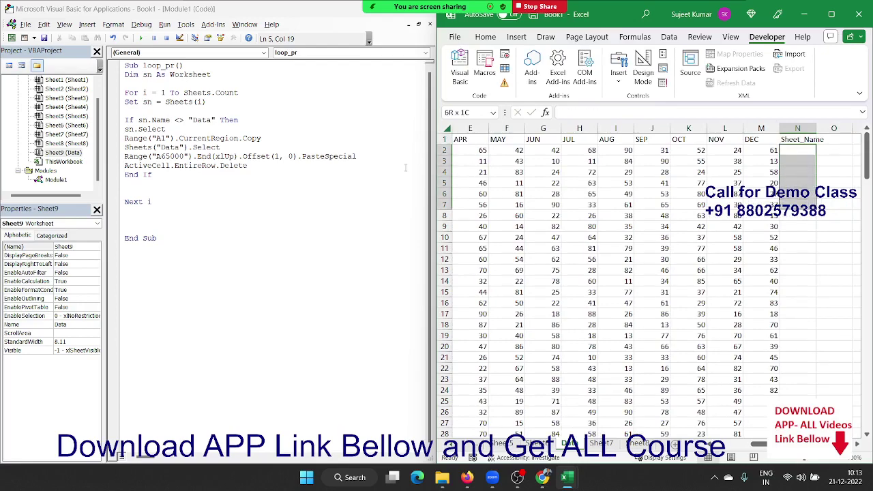
{"action": "left_click_drag", "start_coordinate": [798, 204], "coordinate": [798, 260]}
{"action": "left_click", "coordinate": [761, 150]}
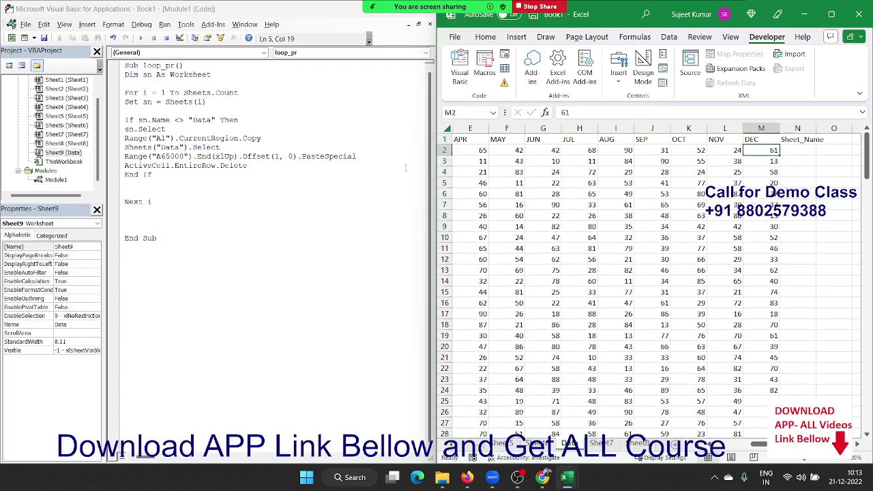
{"action": "key", "text": "F5"}
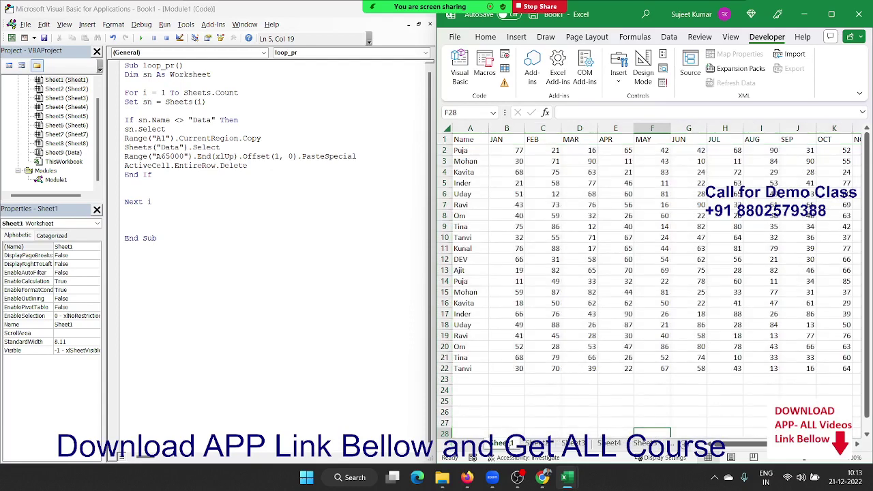
- Copy Sheet1's data block onto the Data sheet and delete the duplicated header row
{"action": "key", "text": "ctrl+Up"}
{"action": "key", "text": "ctrl+Up"}
{"action": "key", "text": "ctrl+Left"}
{"action": "key", "text": "ctrl+shift+Right"}
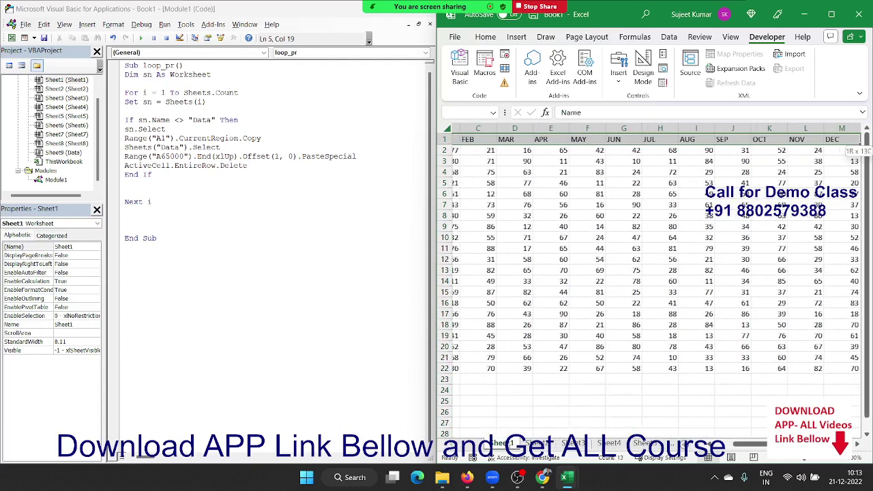
{"action": "key", "text": "ctrl+shift+Down"}
{"action": "key", "text": "ctrl+c"}
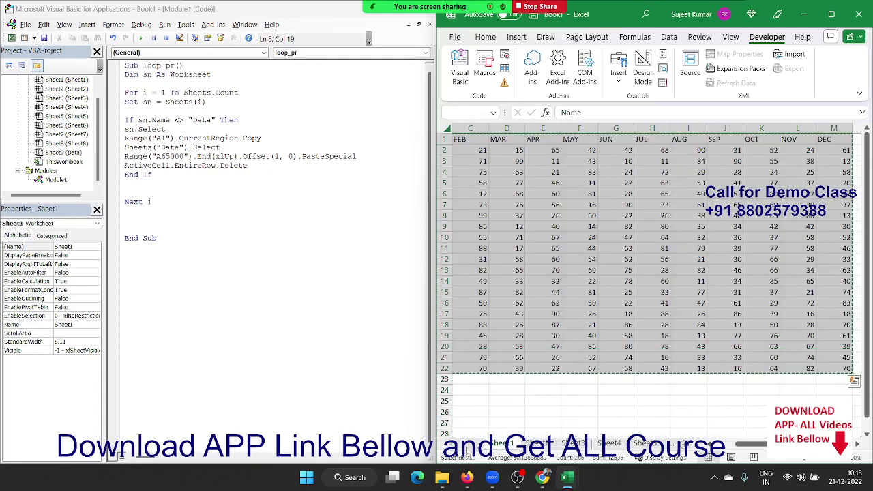
{"action": "scroll", "coordinate": [613, 448], "scroll_direction": "down", "scroll_amount": 2}
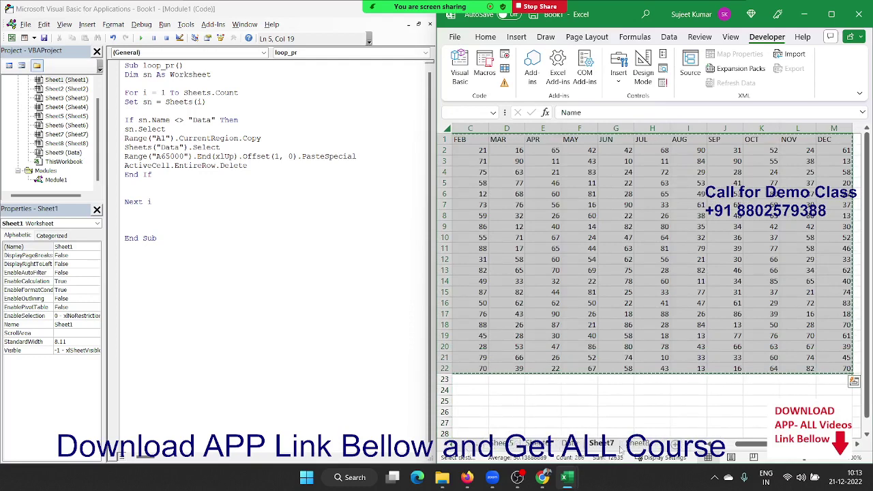
{"action": "left_click", "coordinate": [569, 443]}
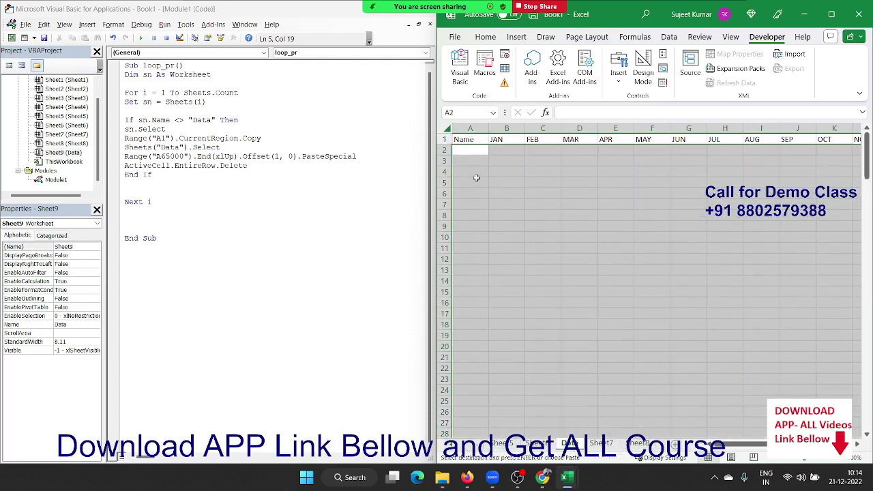
{"action": "key", "text": "ctrl+v"}
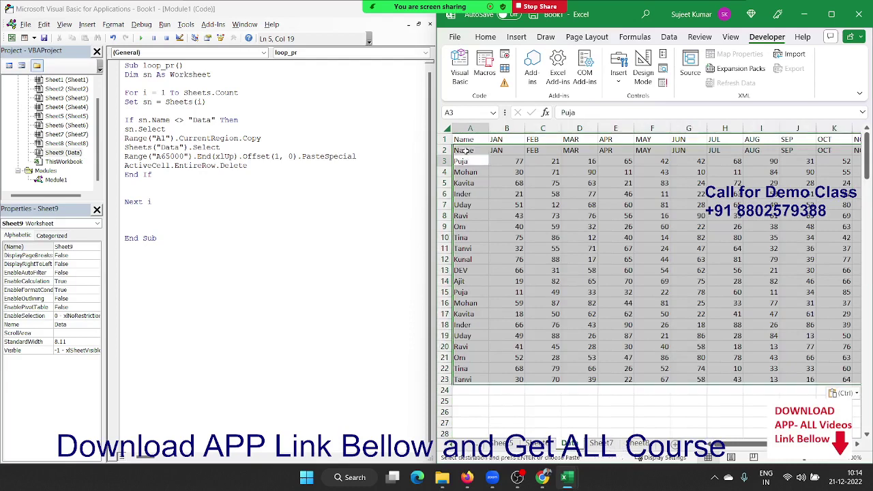
{"action": "key", "text": "shift+space"}
{"action": "key", "text": "ctrl+minus"}
{"action": "left_click", "coordinate": [464, 150]}
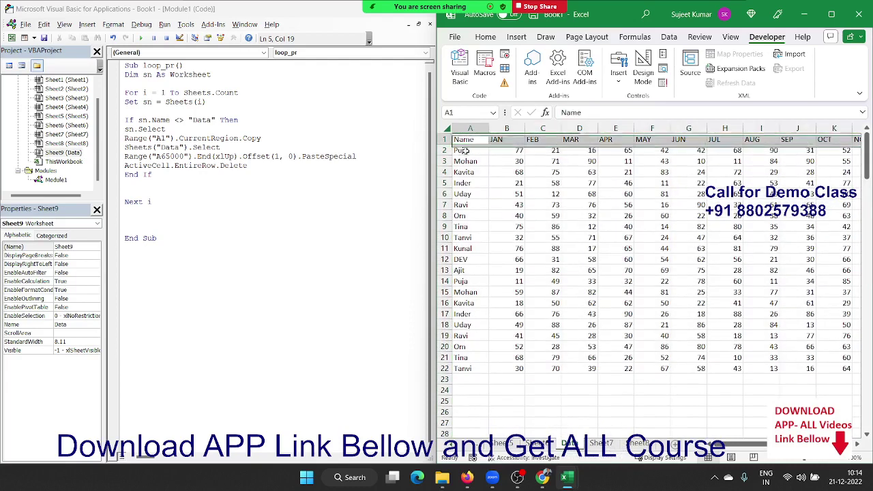
- Fill 'Sheet1' down the Sheet_Name column from N2 to the last data row
{"action": "key", "text": "ctrl+Right"}
{"action": "key", "text": "Right"}
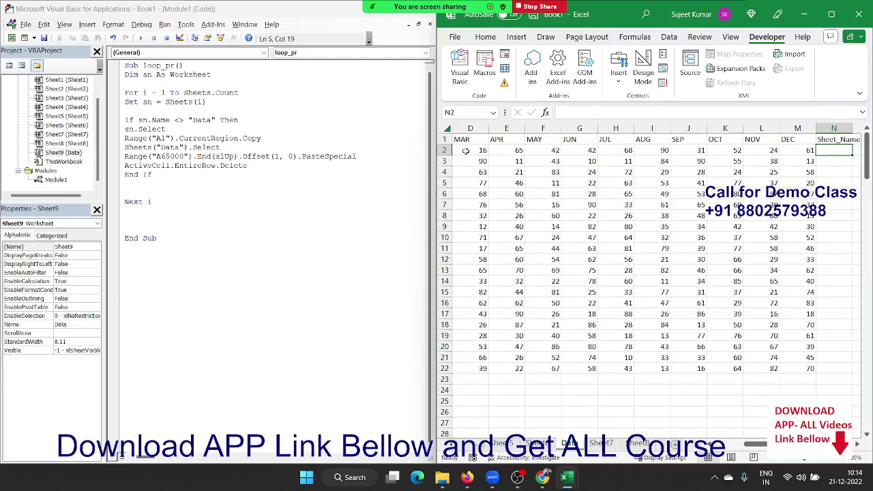
{"action": "type", "text": "Sheet1"}
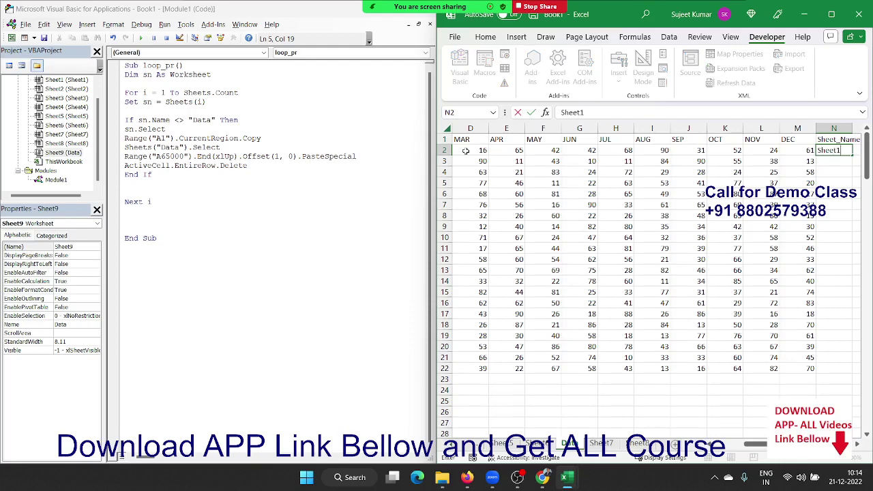
{"action": "key", "text": "Left"}
{"action": "key", "text": "ctrl+Down"}
{"action": "key", "text": "Right"}
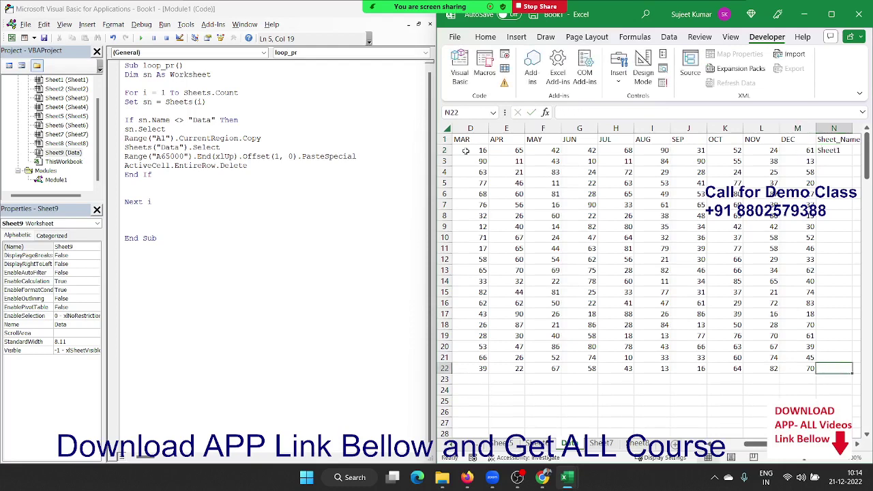
{"action": "key", "text": "ctrl+shift+Up"}
{"action": "key", "text": "ctrl+d"}
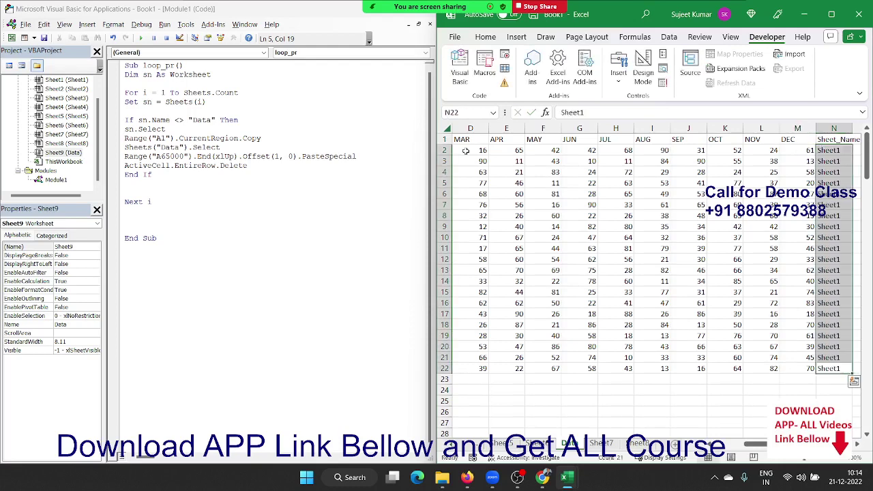
{"action": "key", "text": "Down"}
{"action": "key", "text": "Right"}
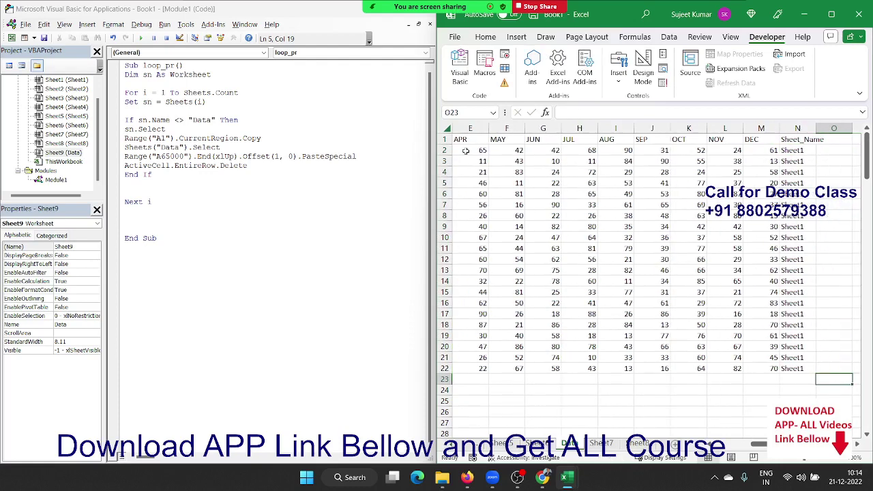
{"action": "key", "text": "Left"}
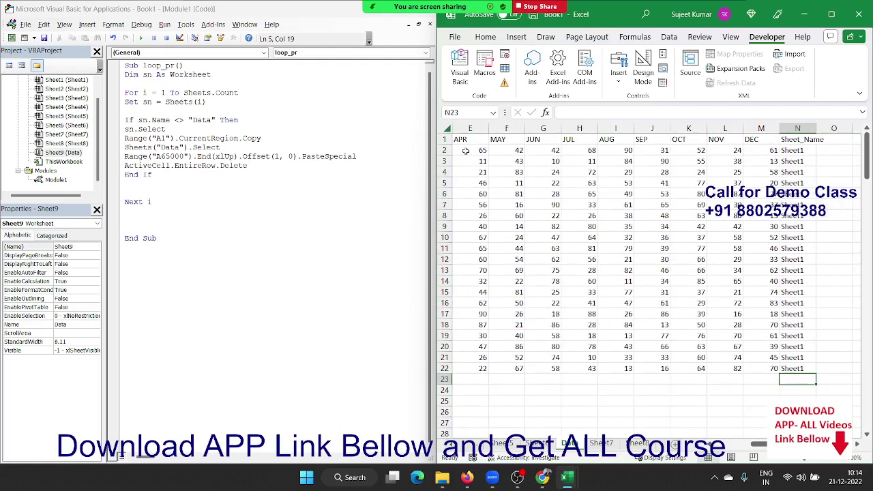
{"action": "key", "text": "Up"}
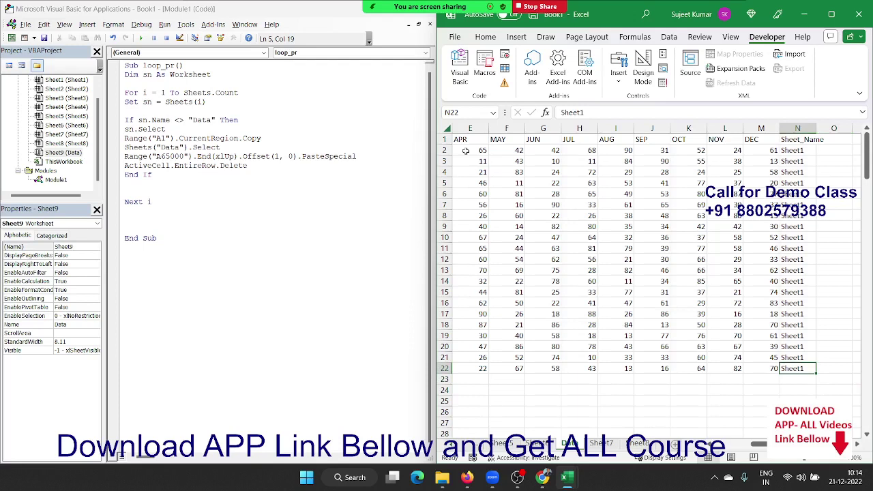
{"action": "key", "text": "ctrl+Home"}
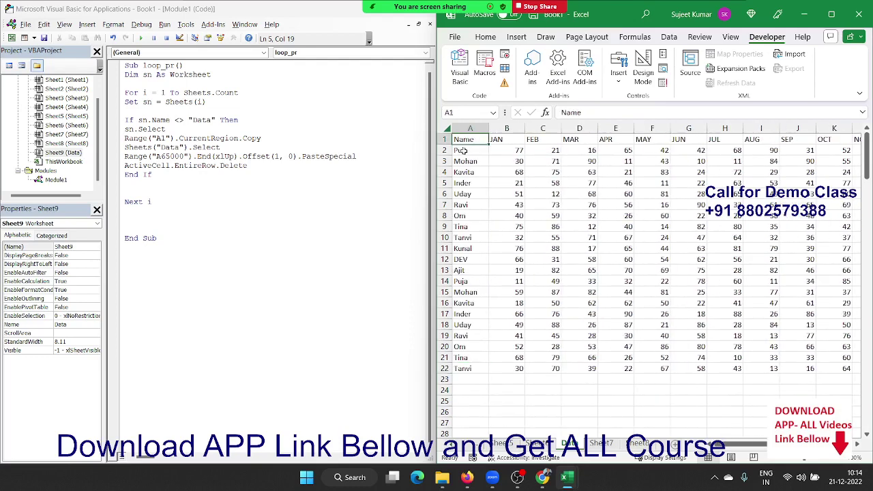
- Select all of the loop_pr macro code and bring WhatsApp Web to the front
{"action": "left_click", "coordinate": [263, 287]}
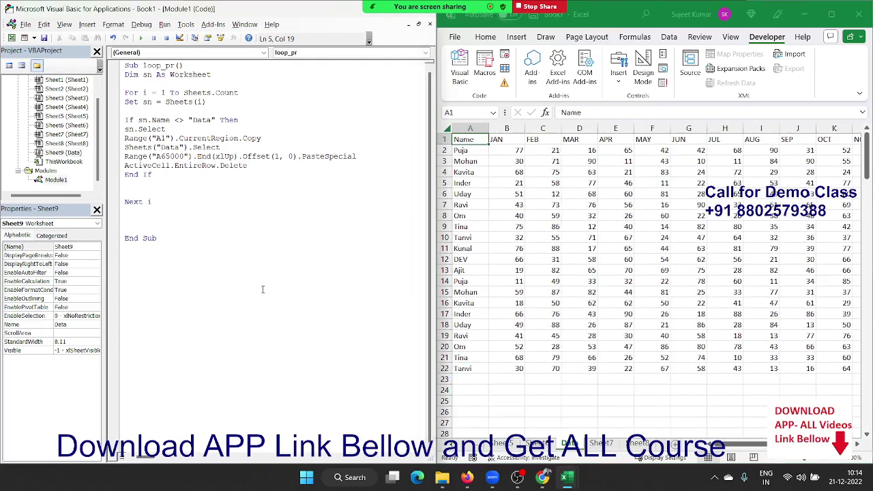
{"action": "key", "text": "ctrl+a"}
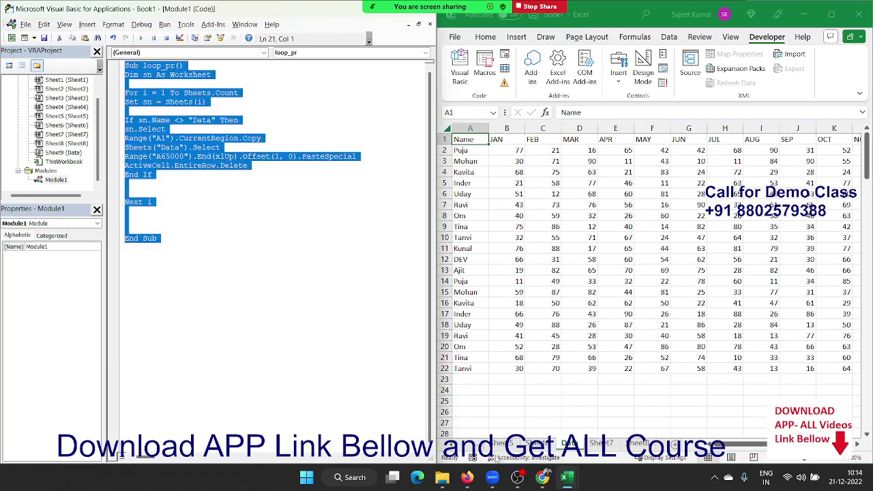
{"action": "mouse_move", "coordinate": [542, 477]}
{"action": "left_click", "coordinate": [544, 478]}
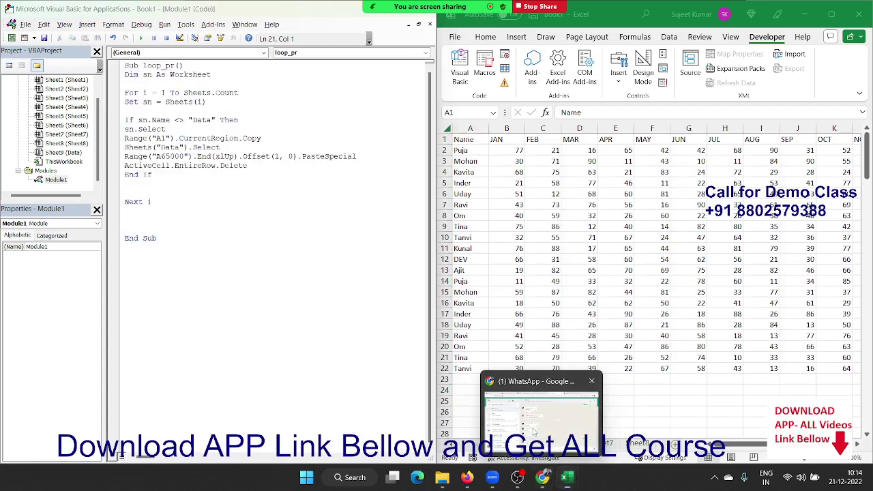
- Paste the loop_pr macro code into the VBA Class chat and send it
{"action": "scroll", "coordinate": [326, 280], "scroll_direction": "up", "scroll_amount": 3}
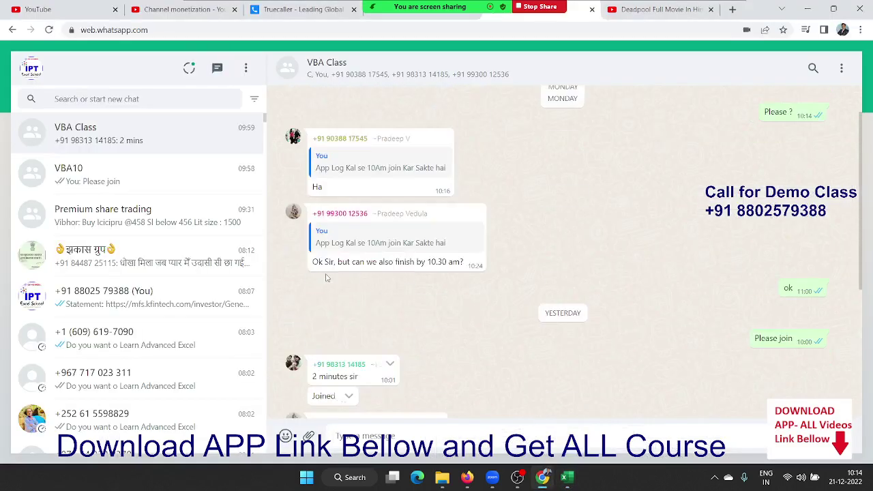
{"action": "scroll", "coordinate": [348, 306], "scroll_direction": "down", "scroll_amount": 4}
{"action": "key", "text": "ctrl+v"}
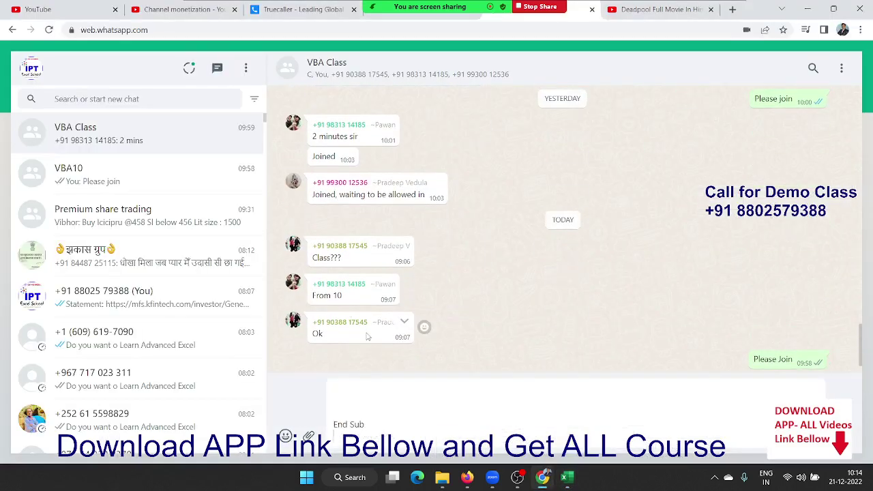
{"action": "key", "text": "Return"}
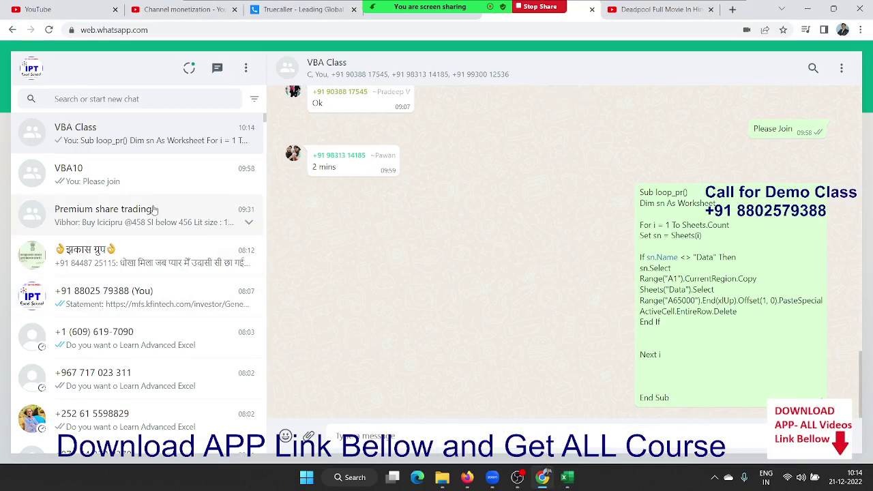
- Send the same macro code to the VBA10 chat, then minimize the browser
{"action": "left_click", "coordinate": [150, 194]}
{"action": "key", "text": "ctrl+v"}
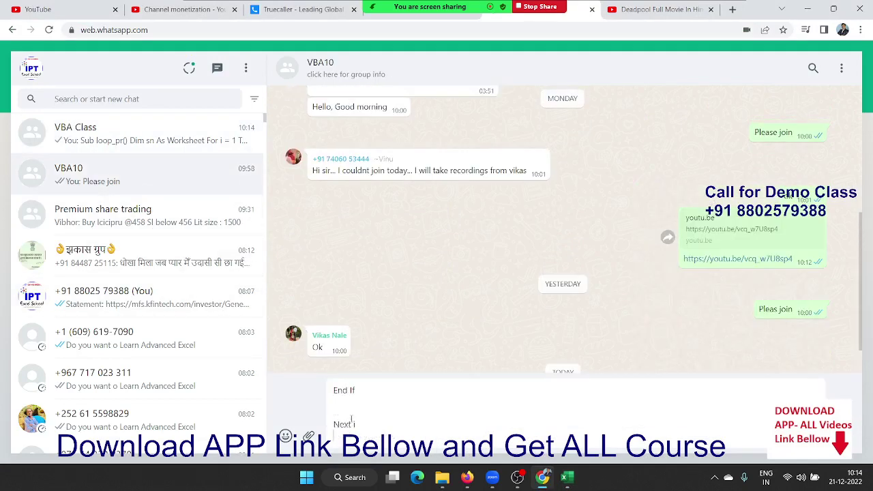
{"action": "key", "text": "Return"}
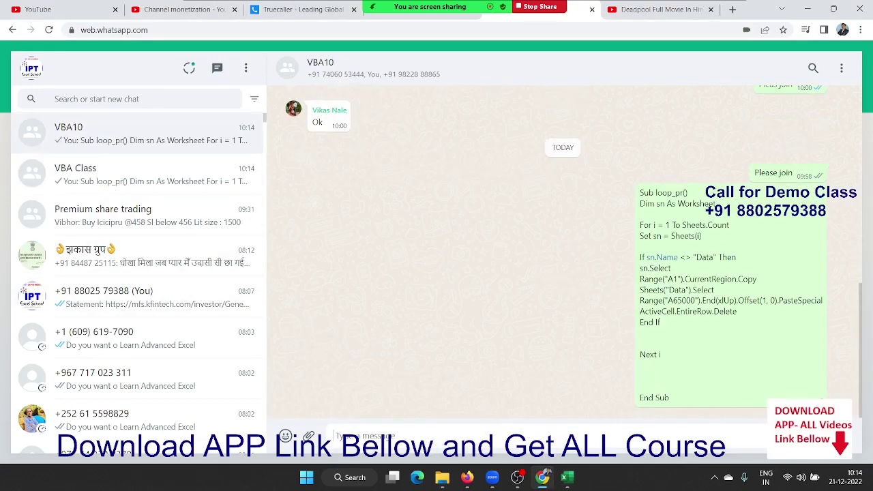
{"action": "left_click", "coordinate": [807, 13]}
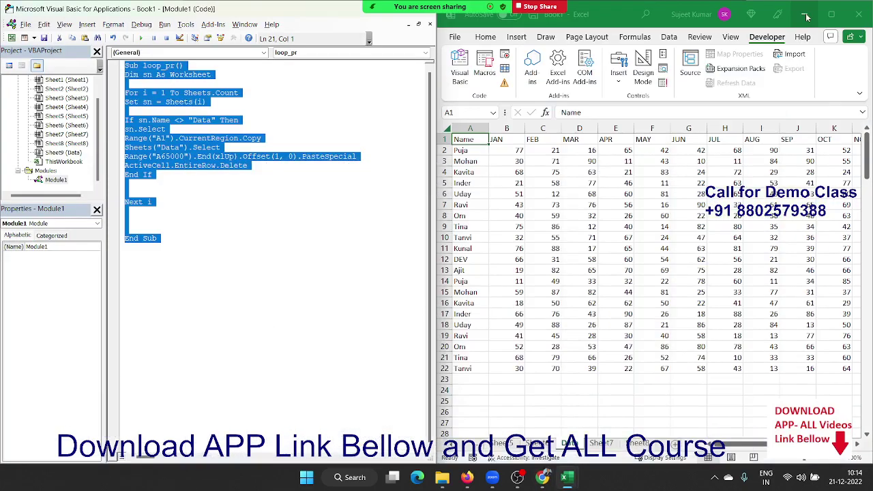
- Open Zoom's participants list and ask the muted attendee to unmute
{"action": "left_click", "coordinate": [361, 14]}
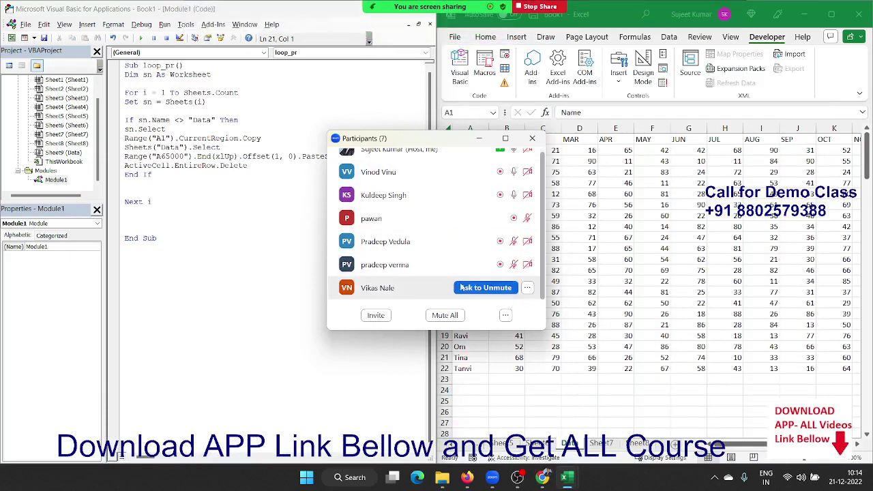
{"action": "left_click", "coordinate": [461, 287]}
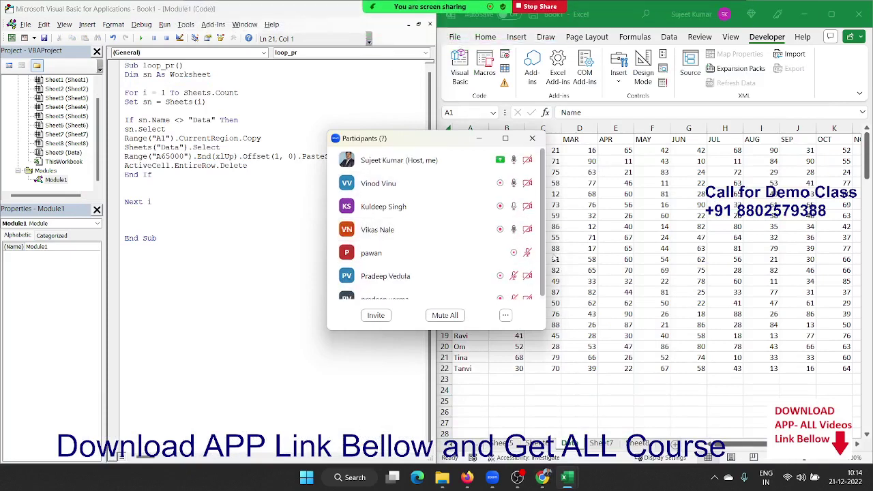